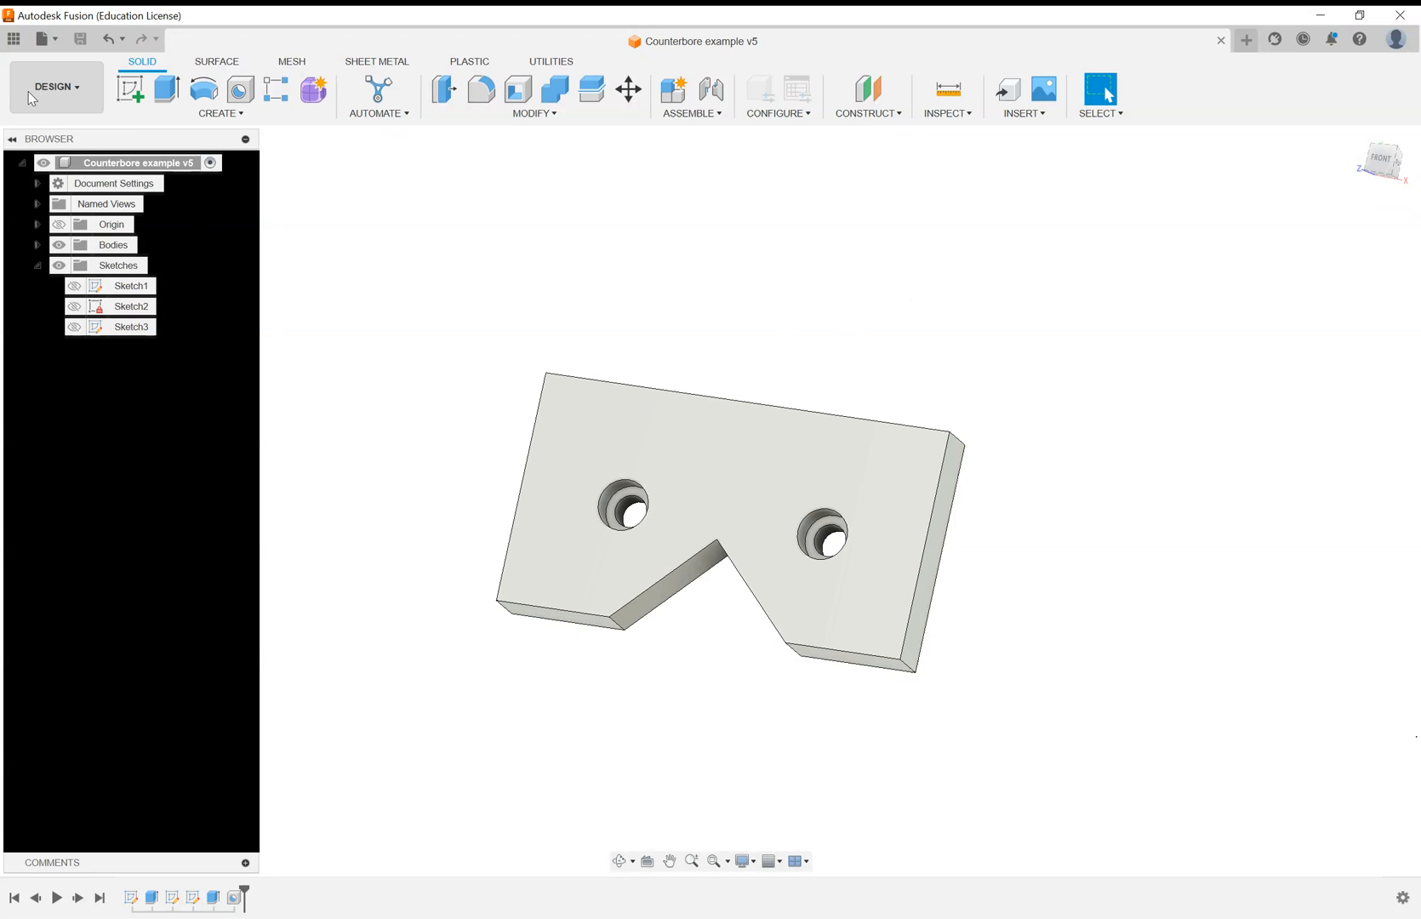
Create a new drawing from the design, from scratch with the ASME standard, inch units and sheet size B.
left_click(31, 89)
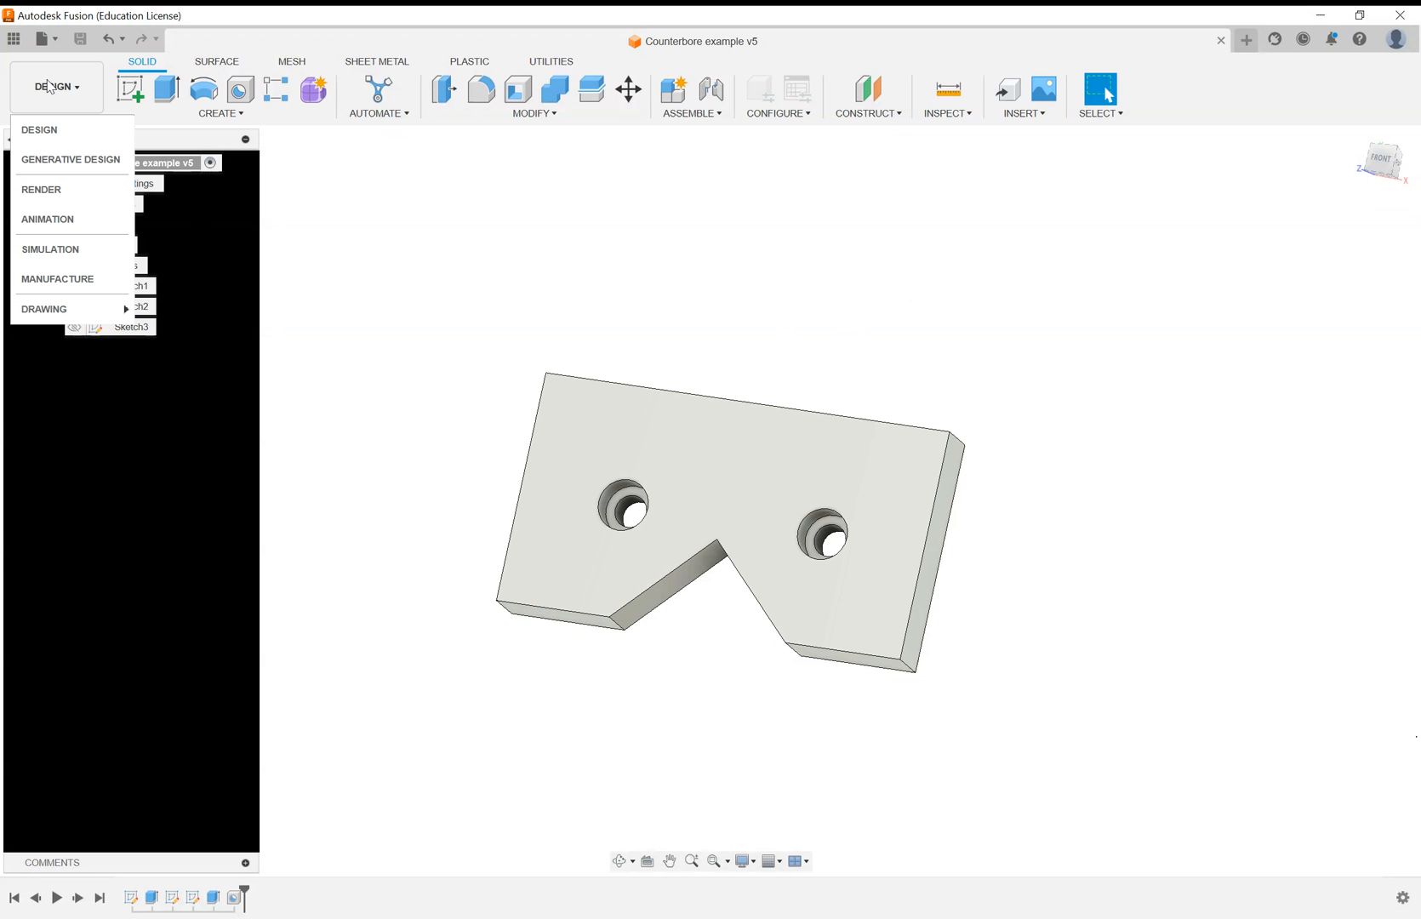
mouse_move(59, 317)
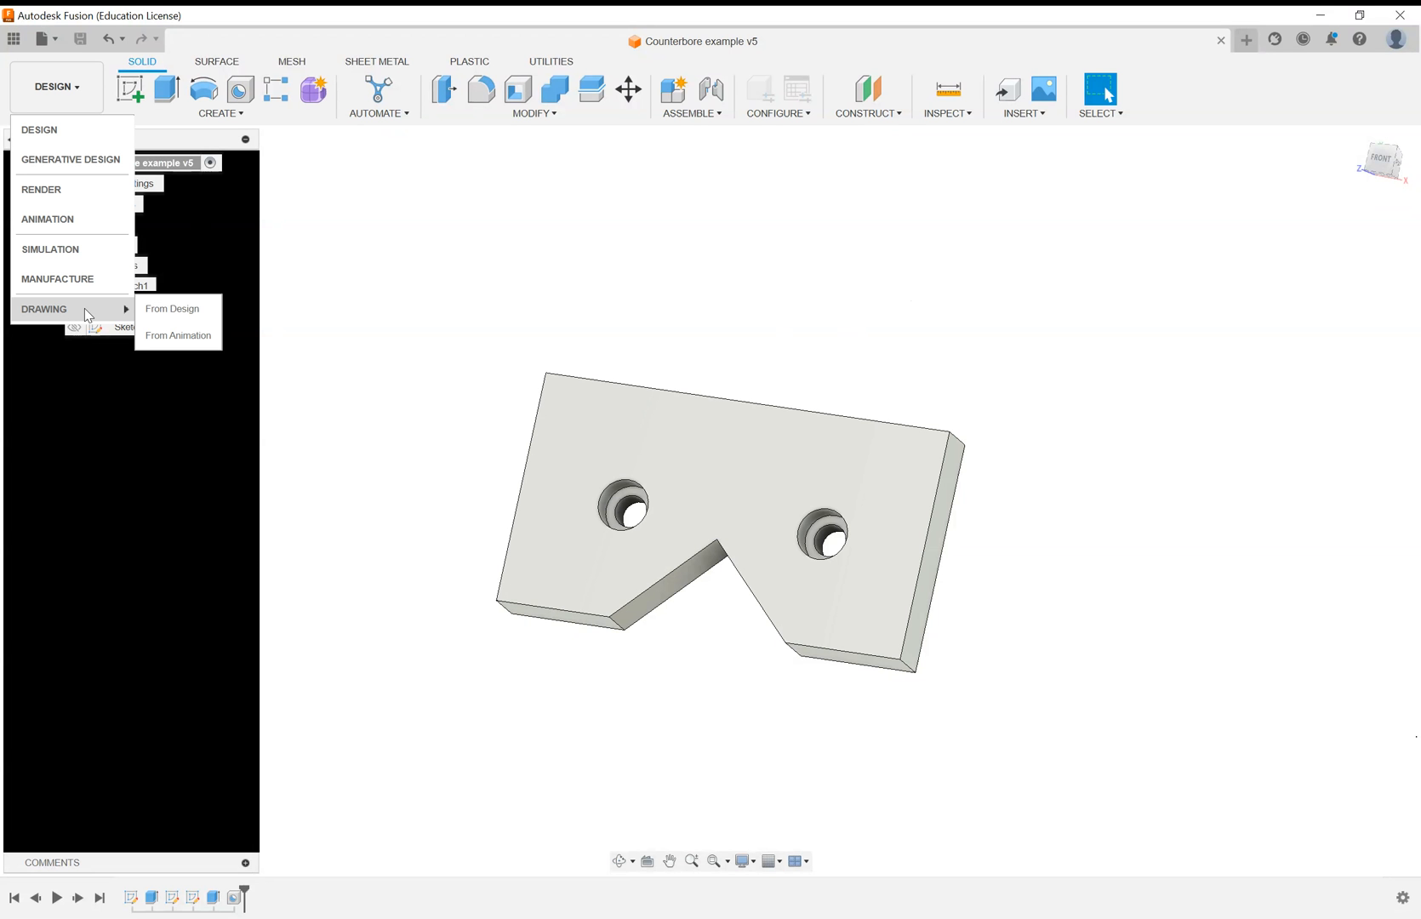
left_click(203, 311)
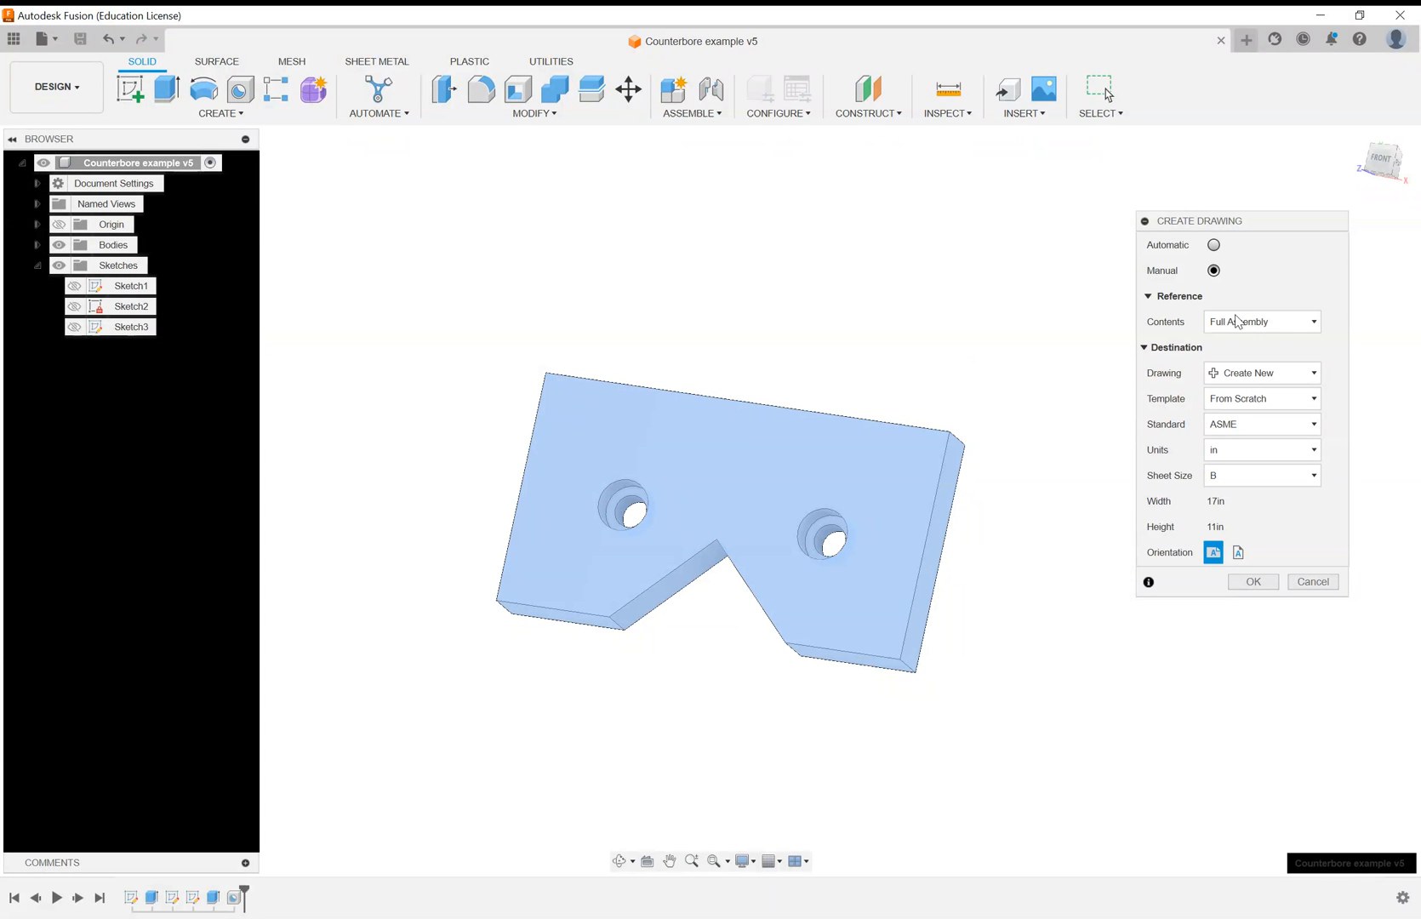
left_click(1246, 409)
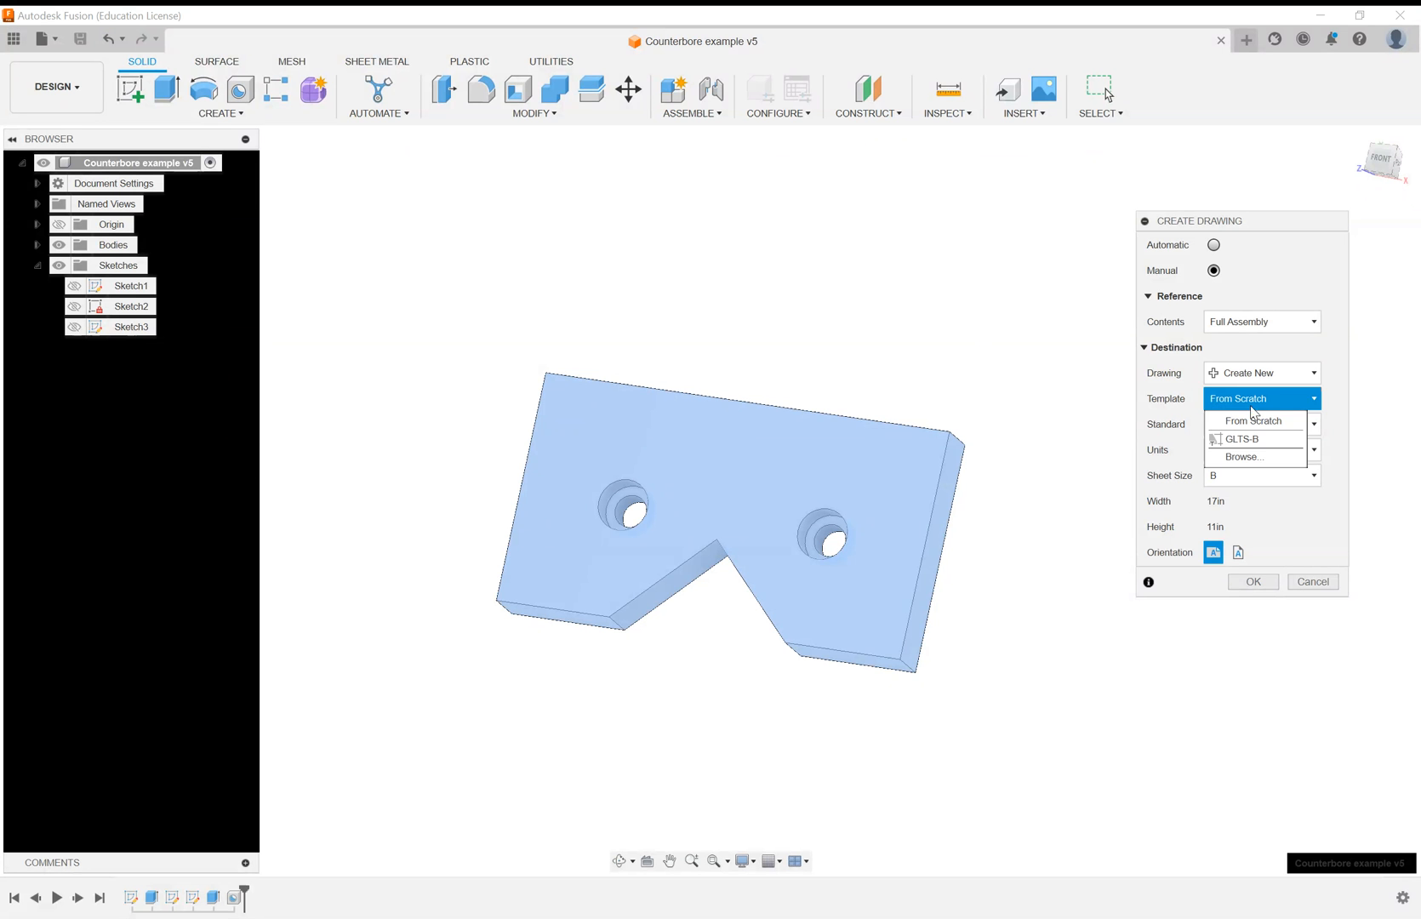
left_click(1253, 420)
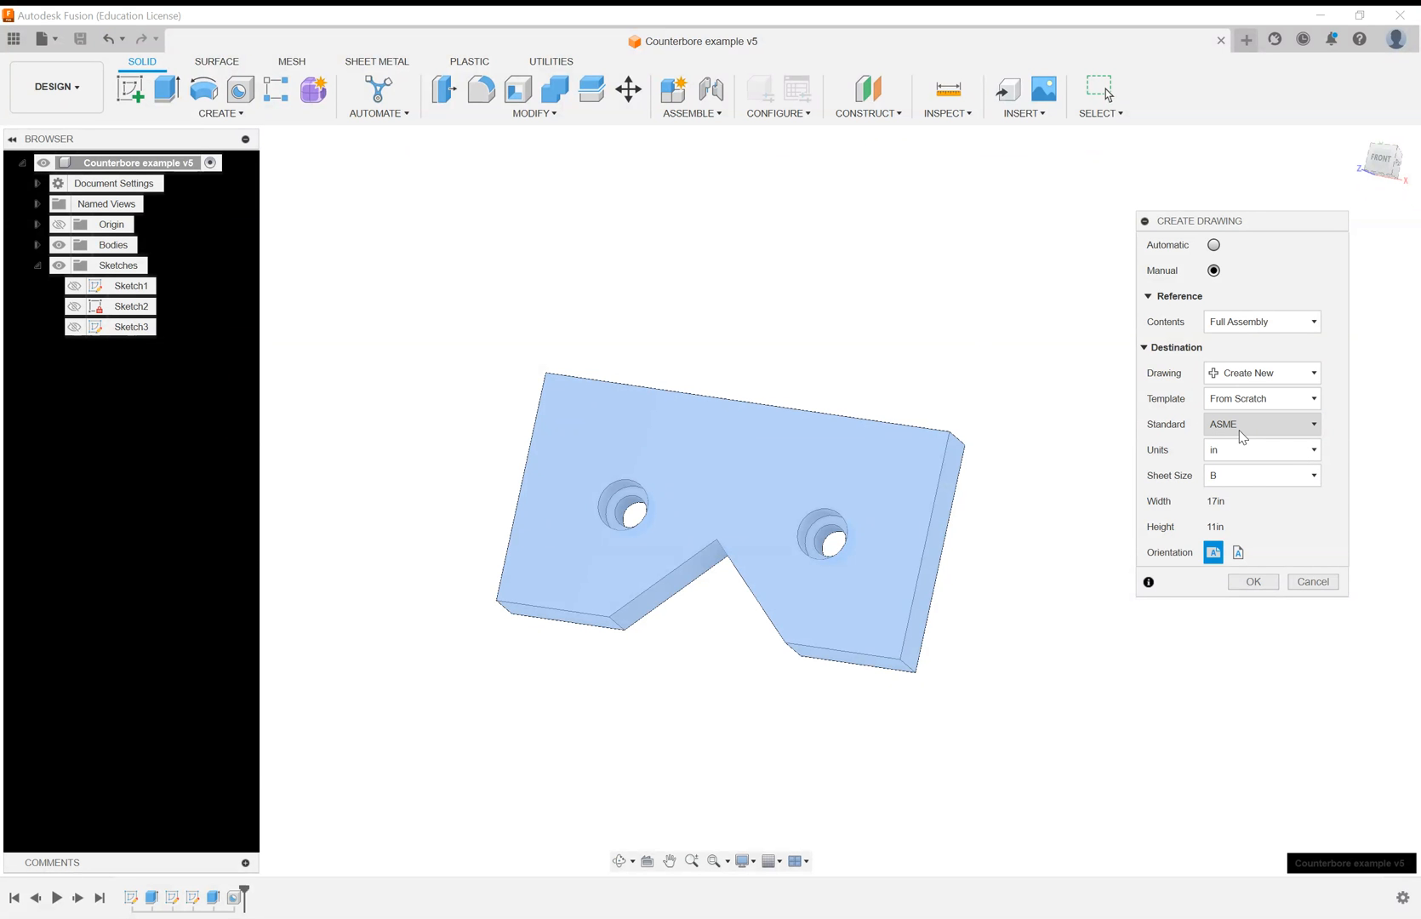
left_click(1242, 433)
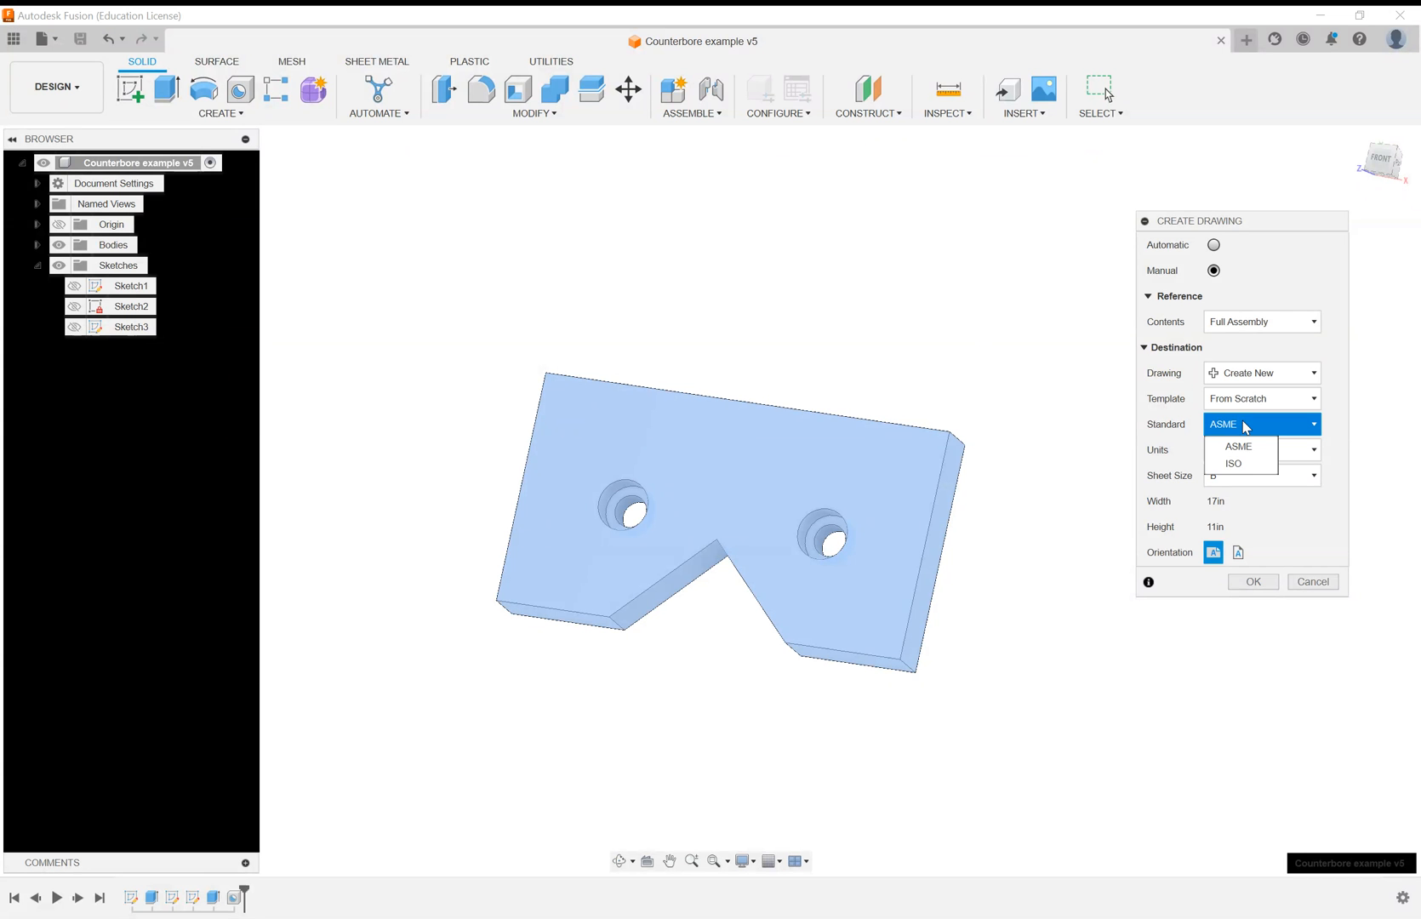
left_click(1244, 426)
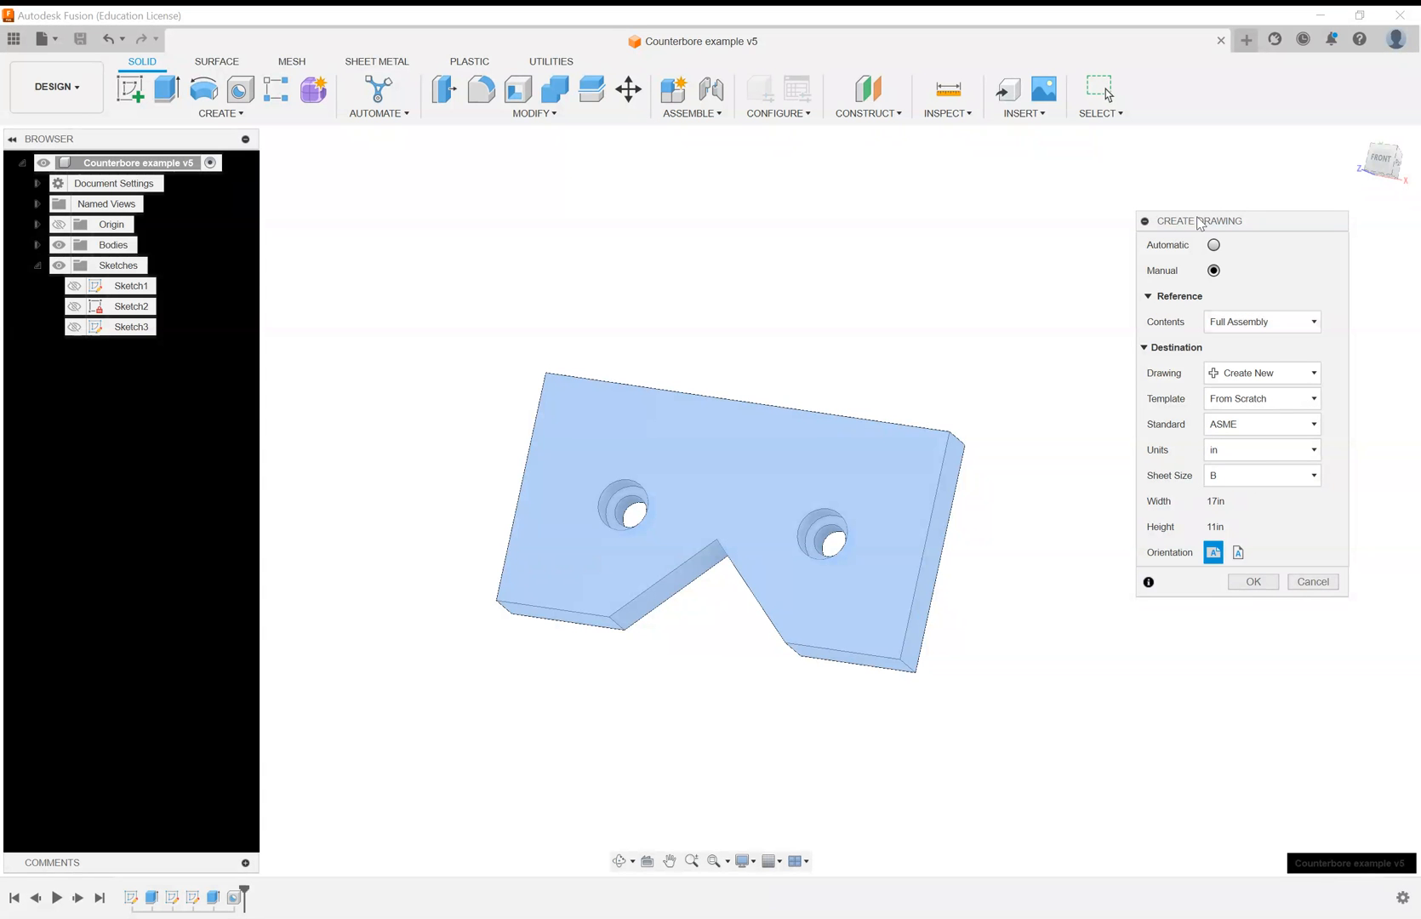
left_click(1254, 583)
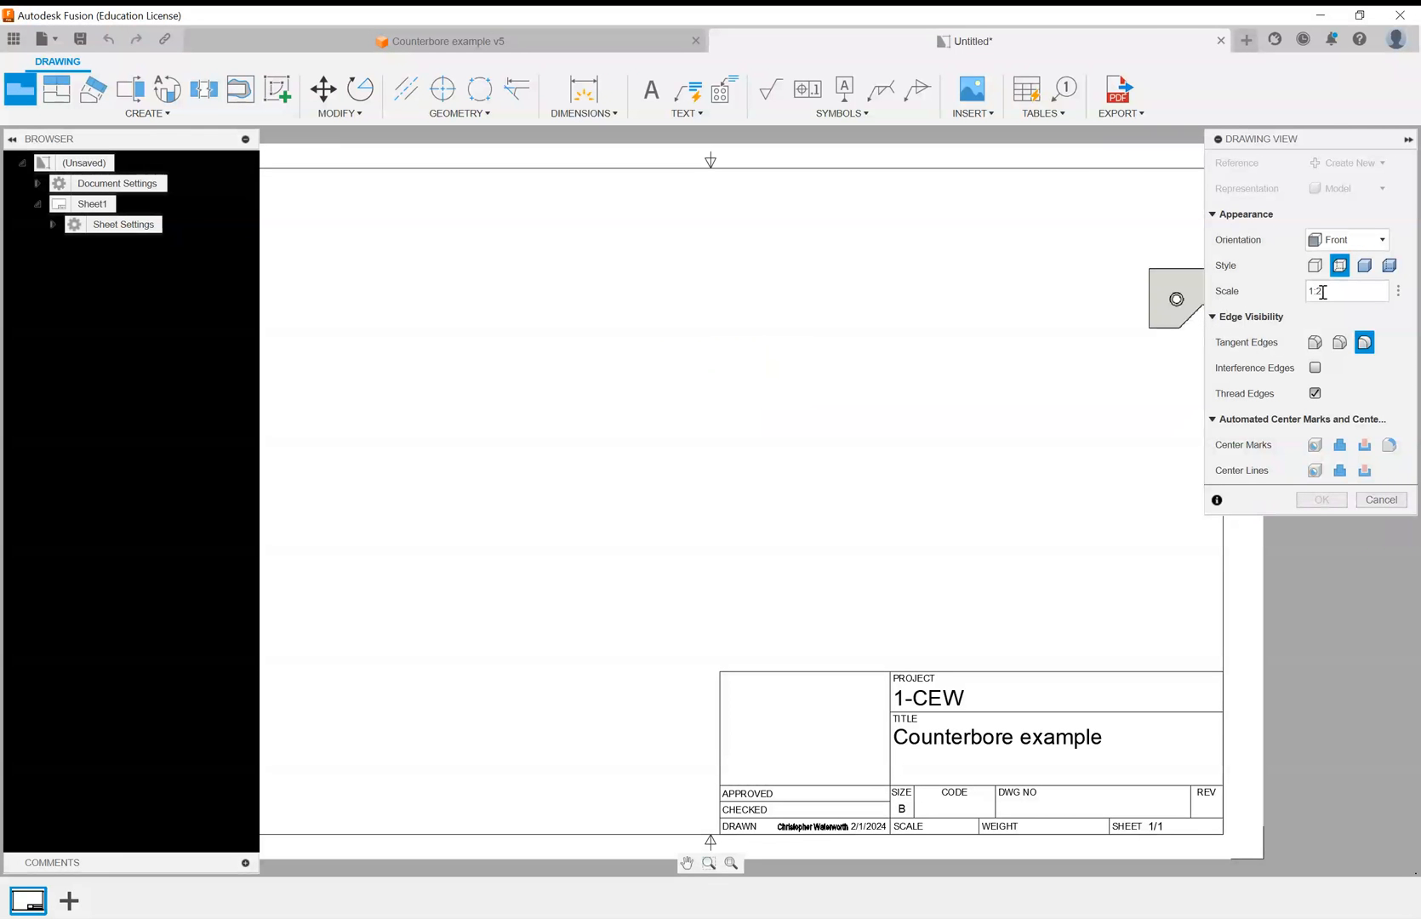
Place the front base view in the sheet's upper middle at a 1:1 scale.
key("BackSpace")
key("BackSpace")
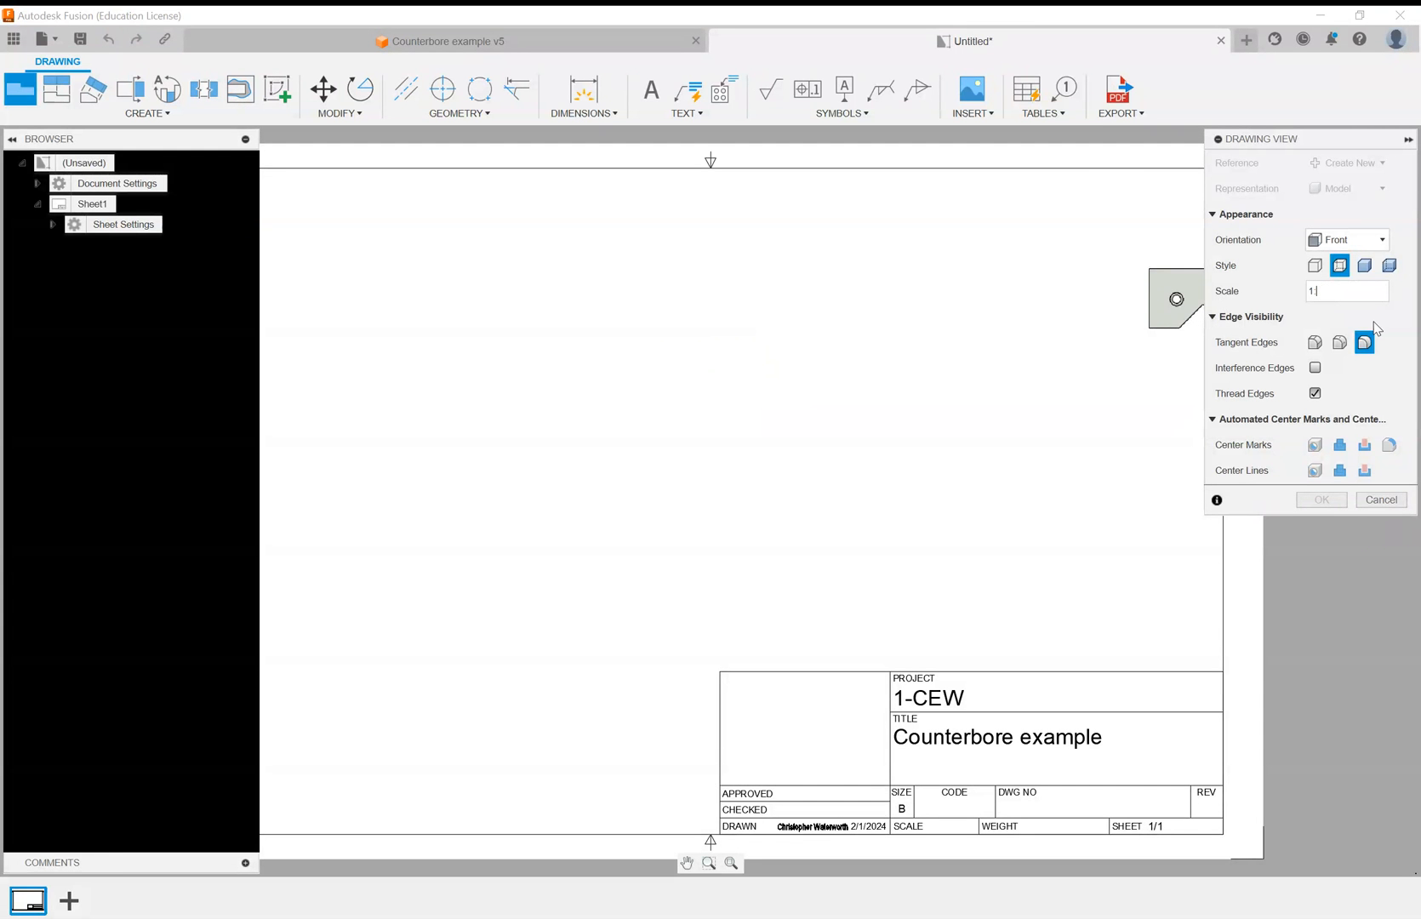
type(":1")
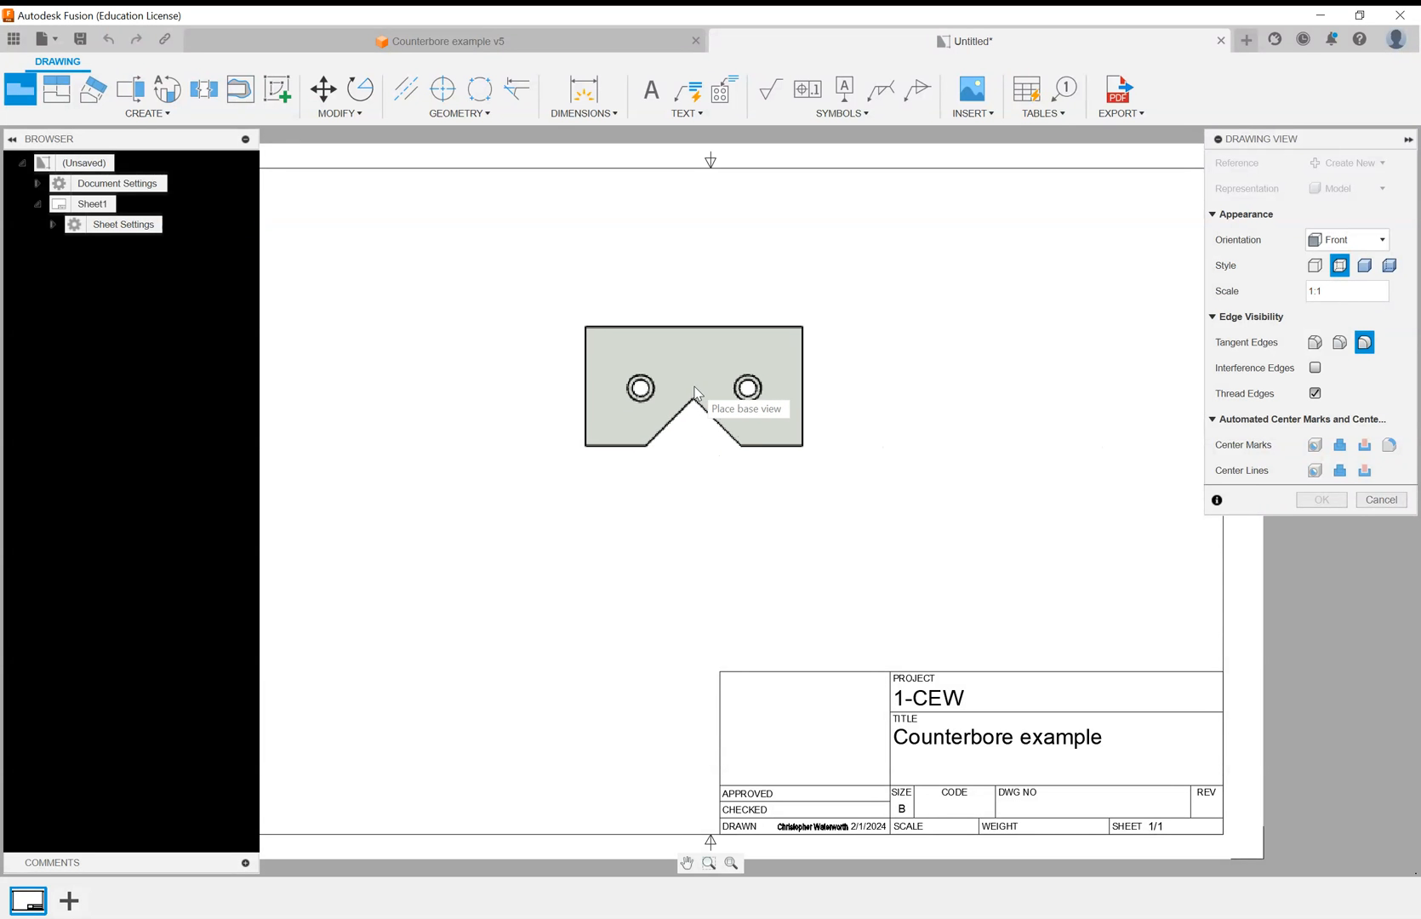
left_click(649, 397)
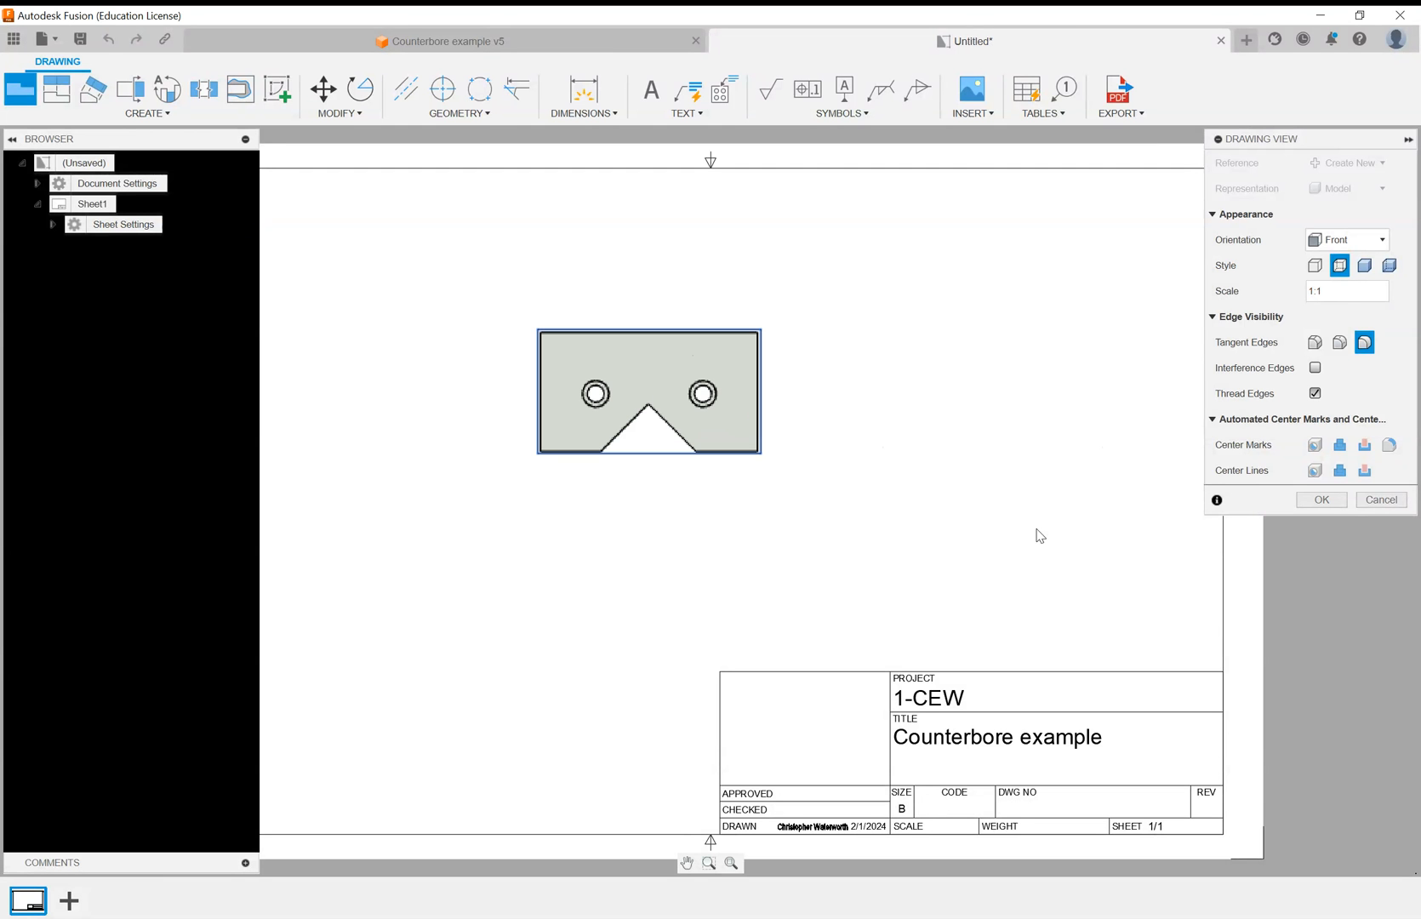
left_click(1322, 501)
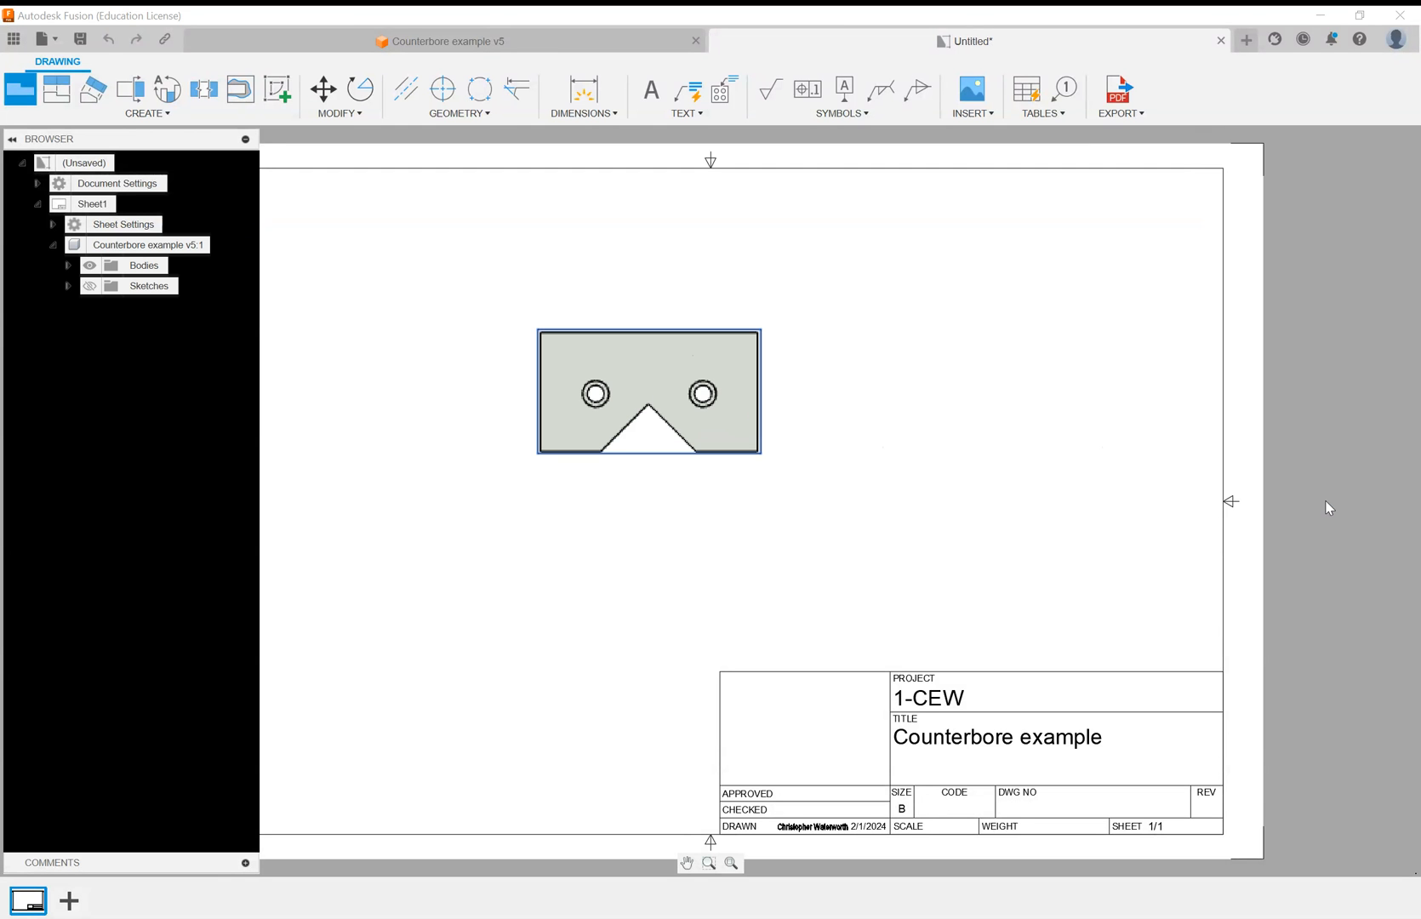
Reposition the front view slightly further left and down on the sheet.
mouse_move(705, 381)
left_mouse_down()
mouse_move(755, 435)
mouse_move(705, 477)
mouse_move(804, 467)
left_mouse_up()
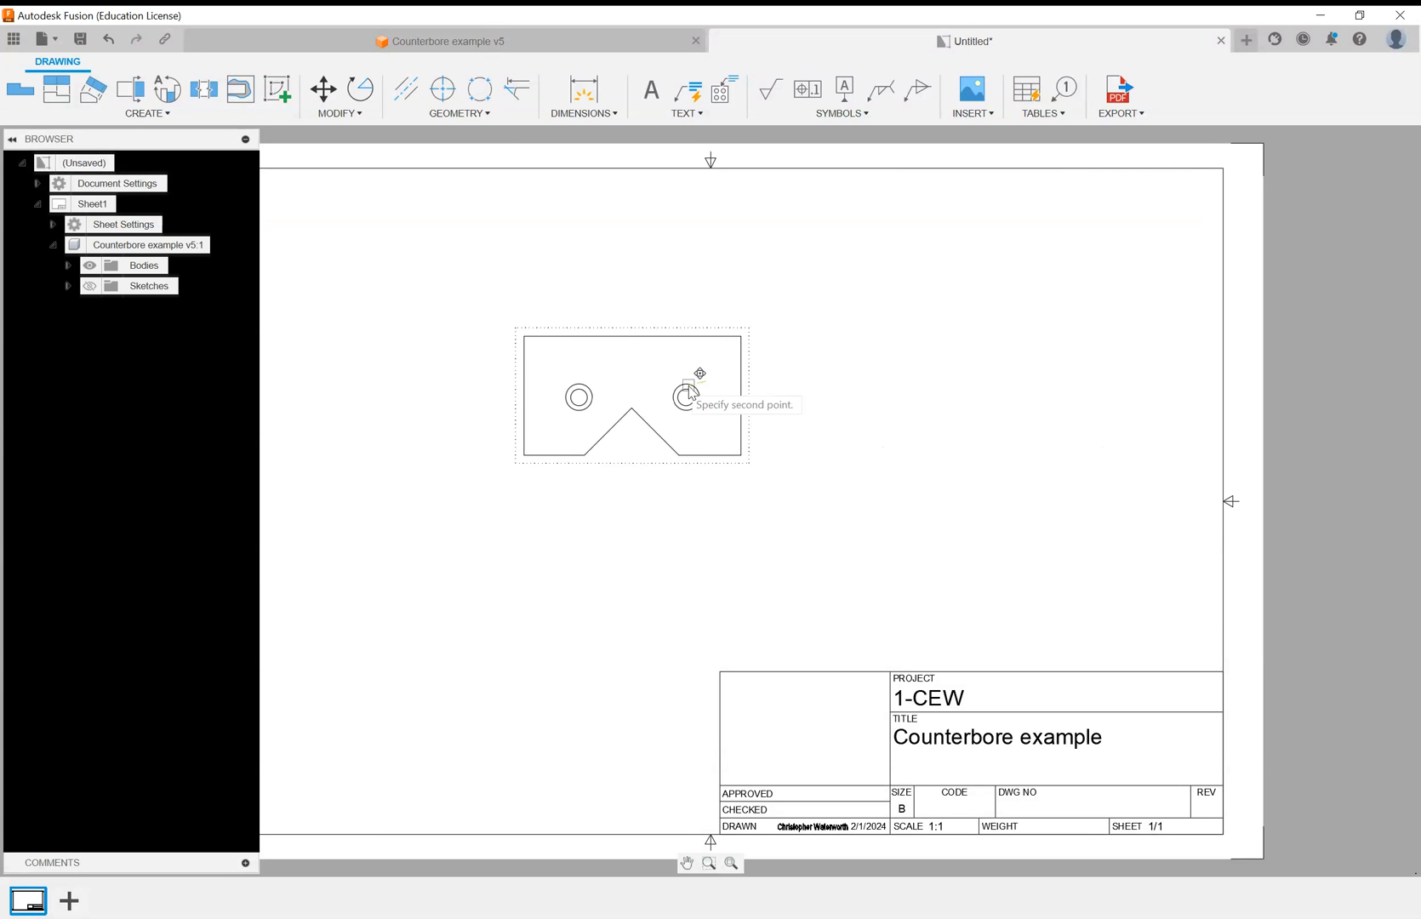
left_click(680, 394)
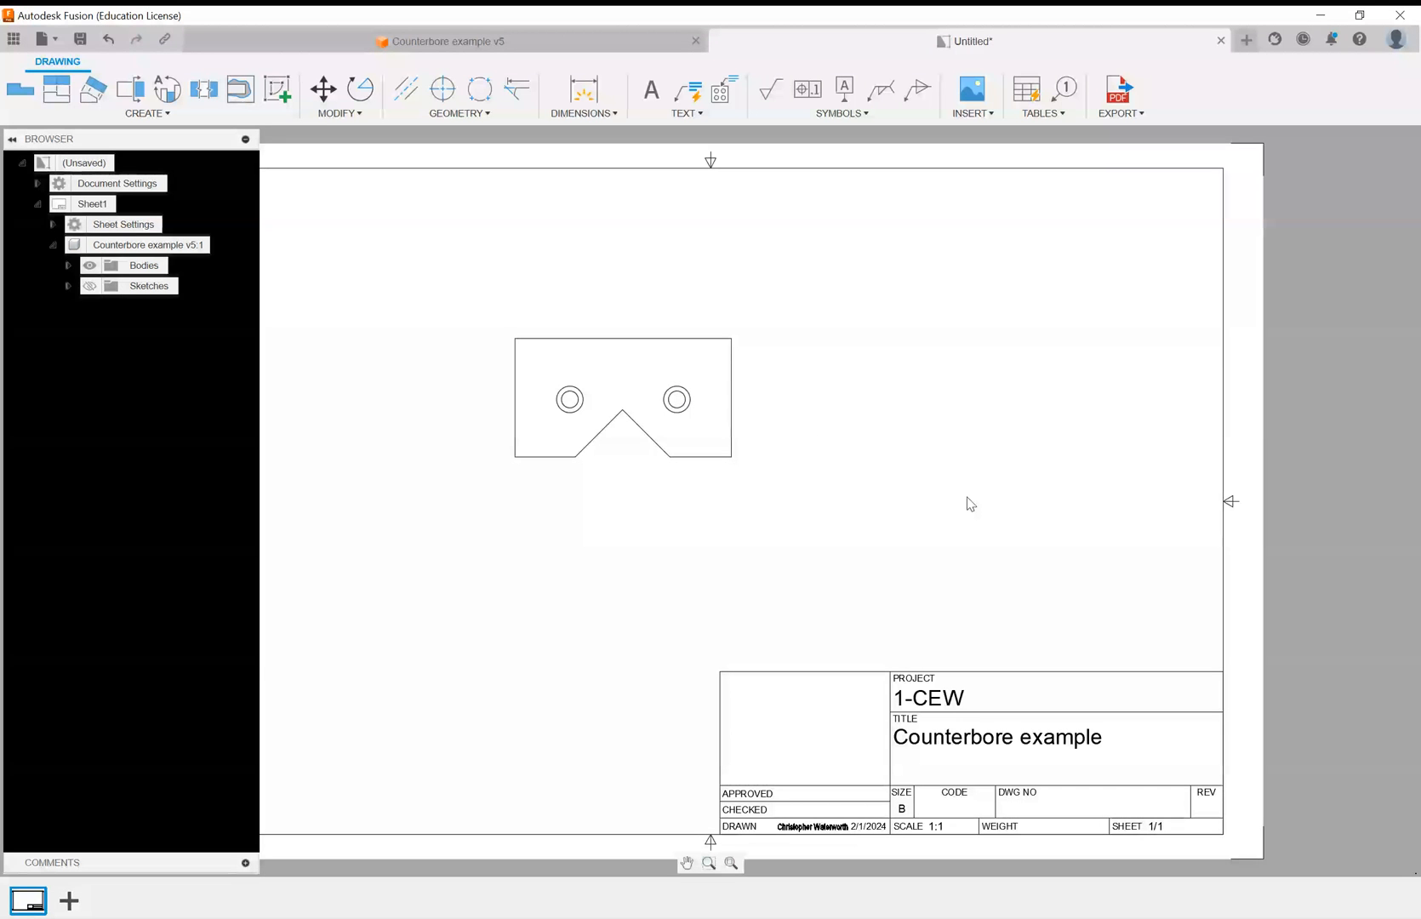
left_click_drag(641, 385, 642, 407)
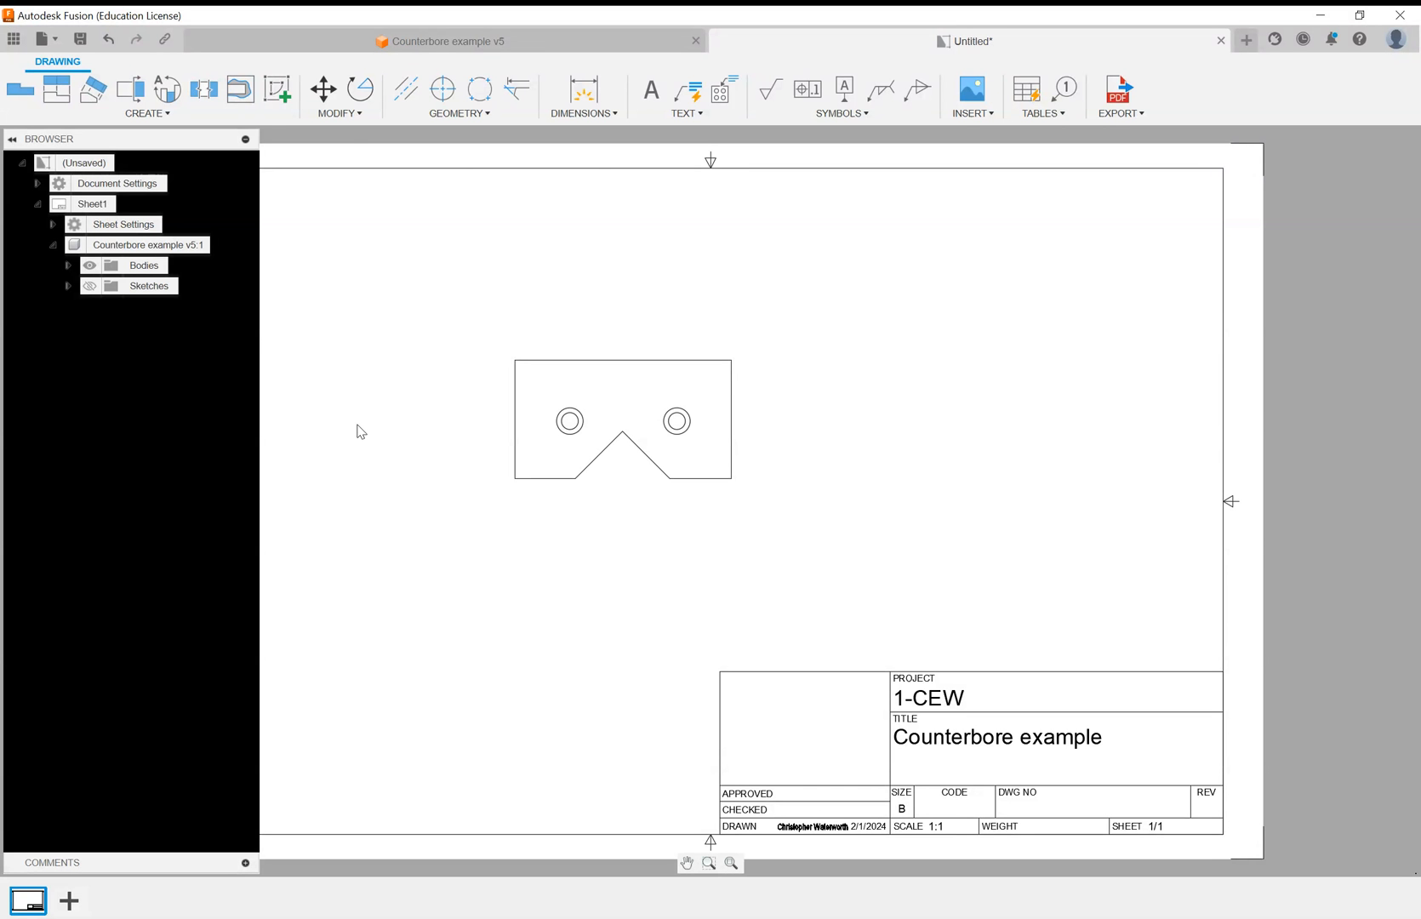
Project two views from the front view, a side view to its right and a bottom view below it.
left_click(63, 97)
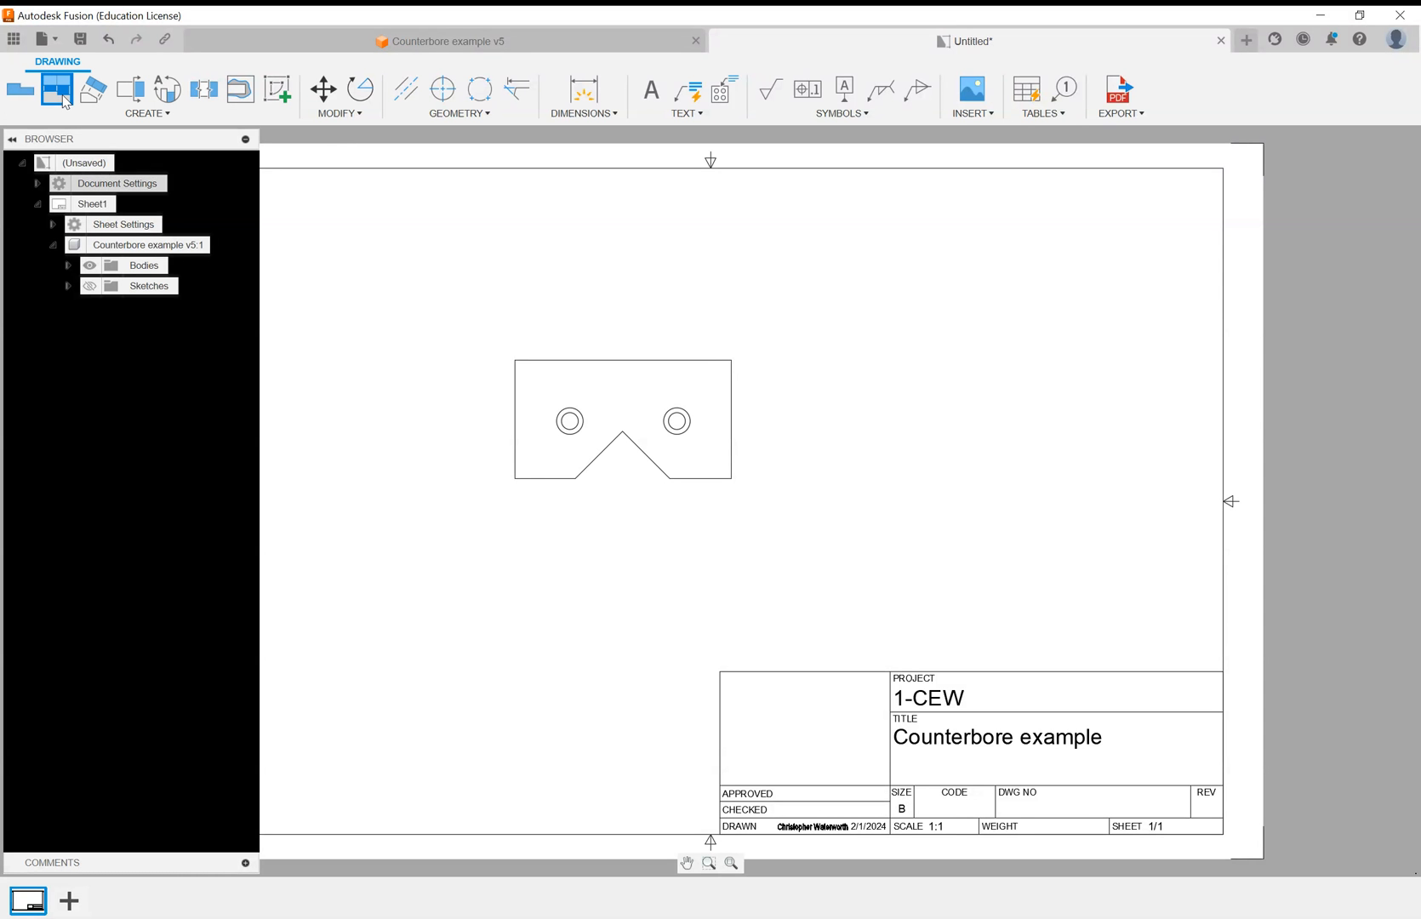
left_click(628, 416)
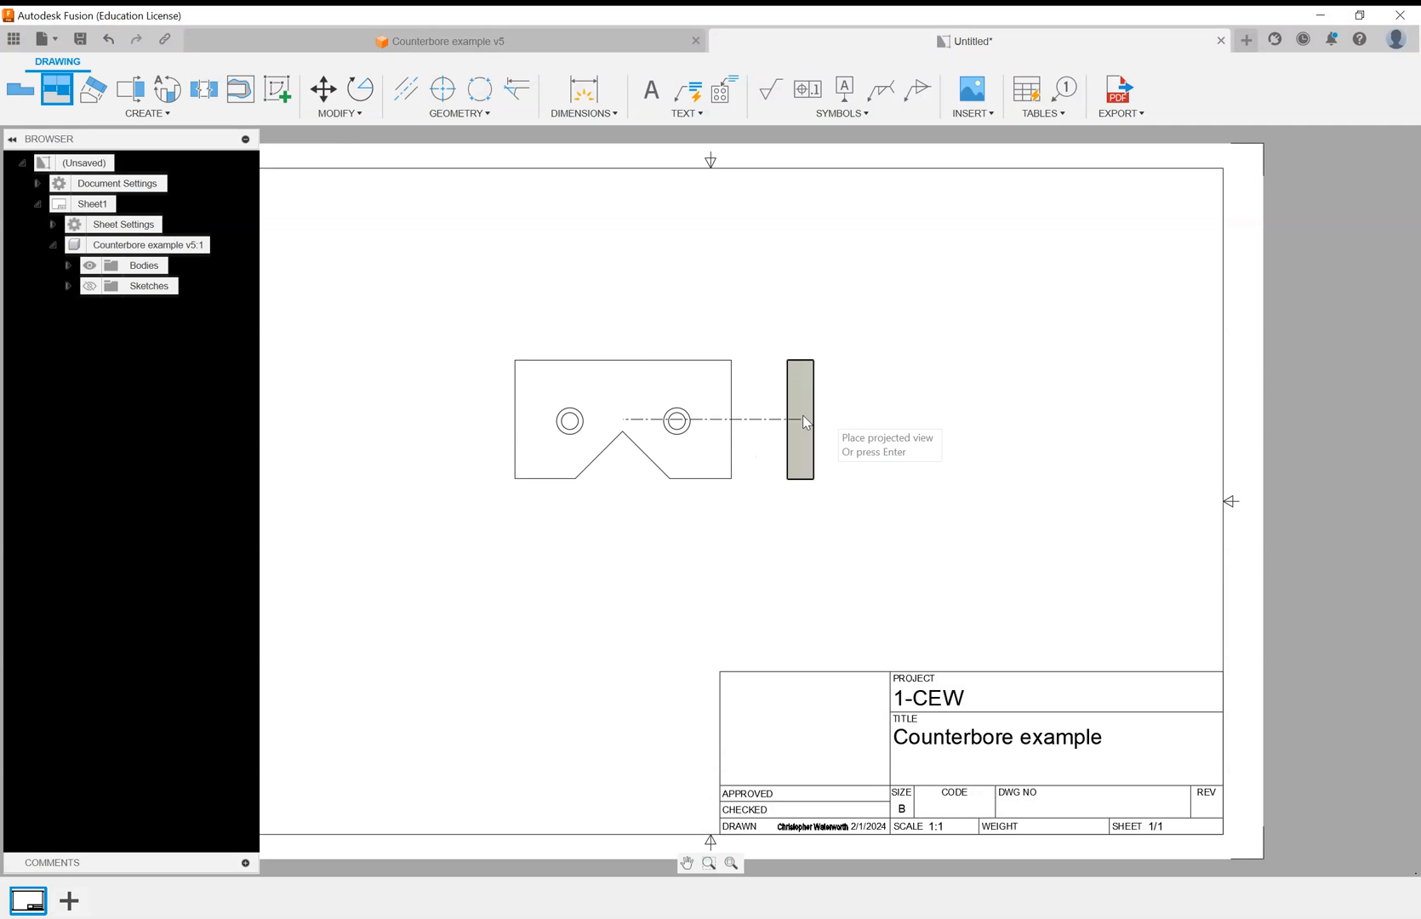
left_click(825, 420)
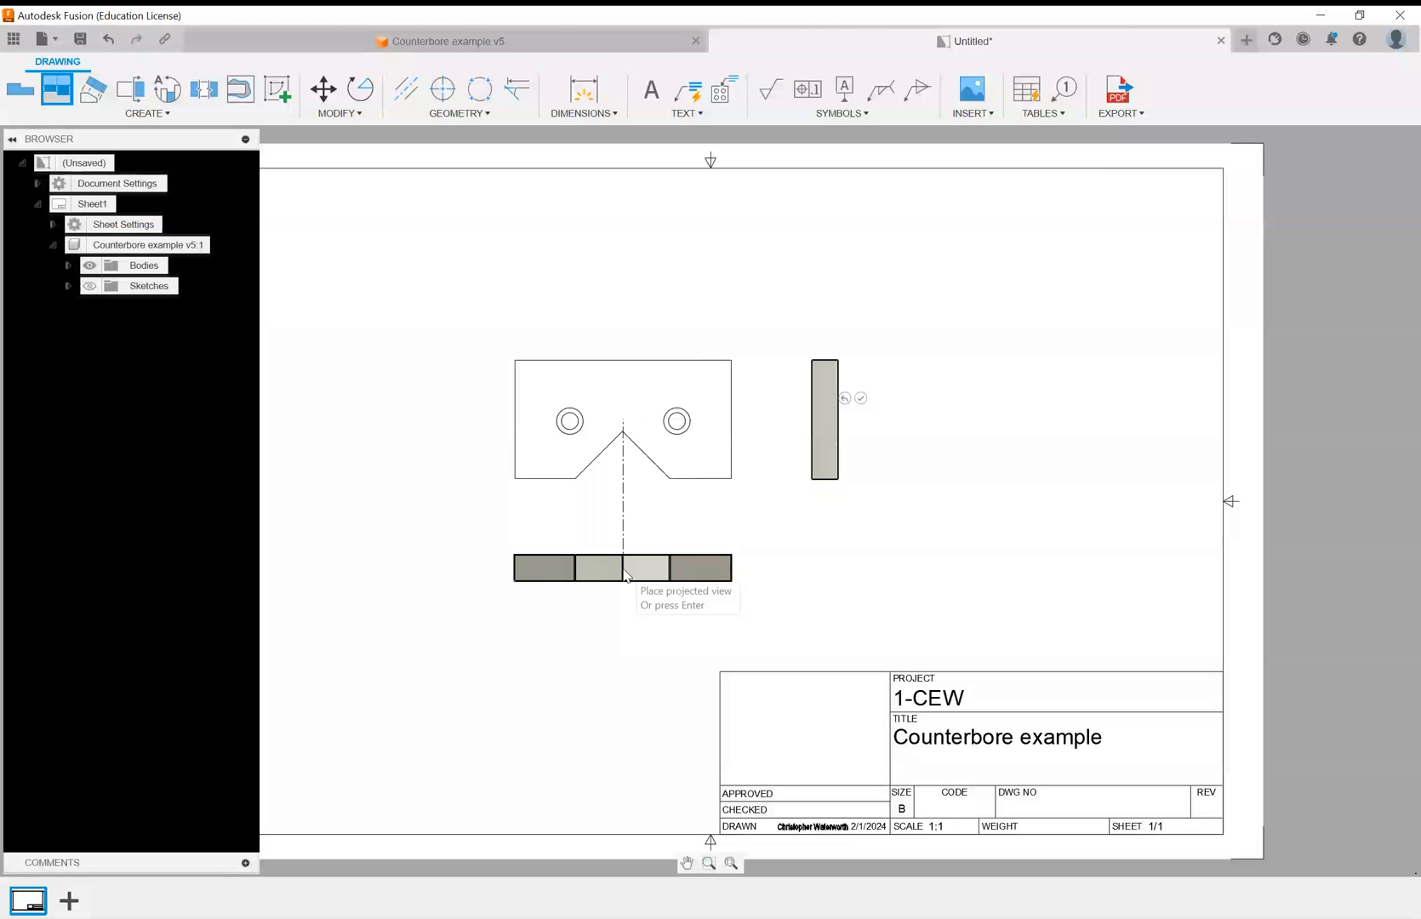
left_click(639, 570)
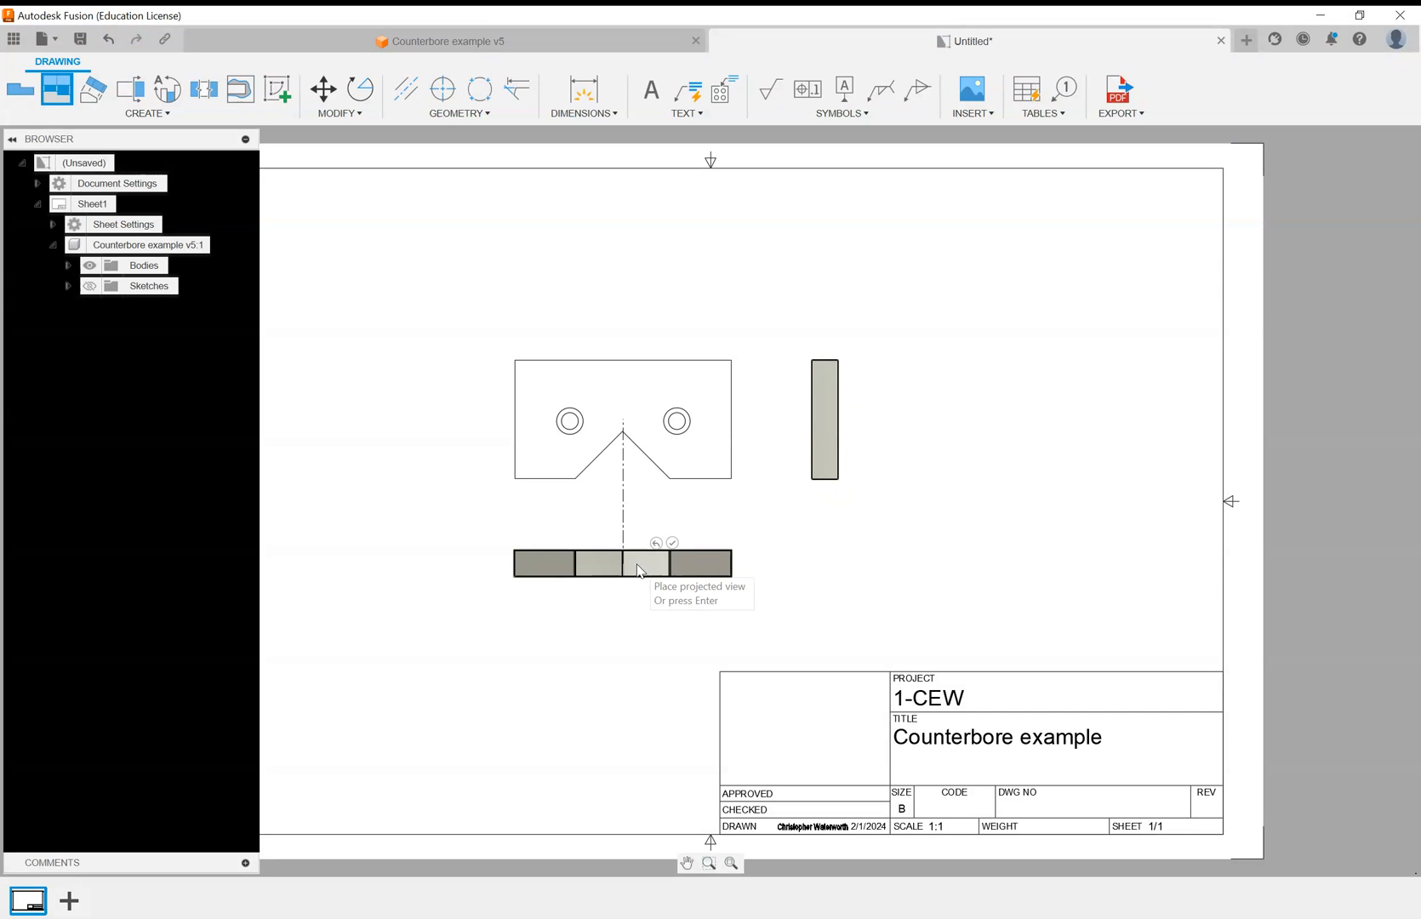
key("Return")
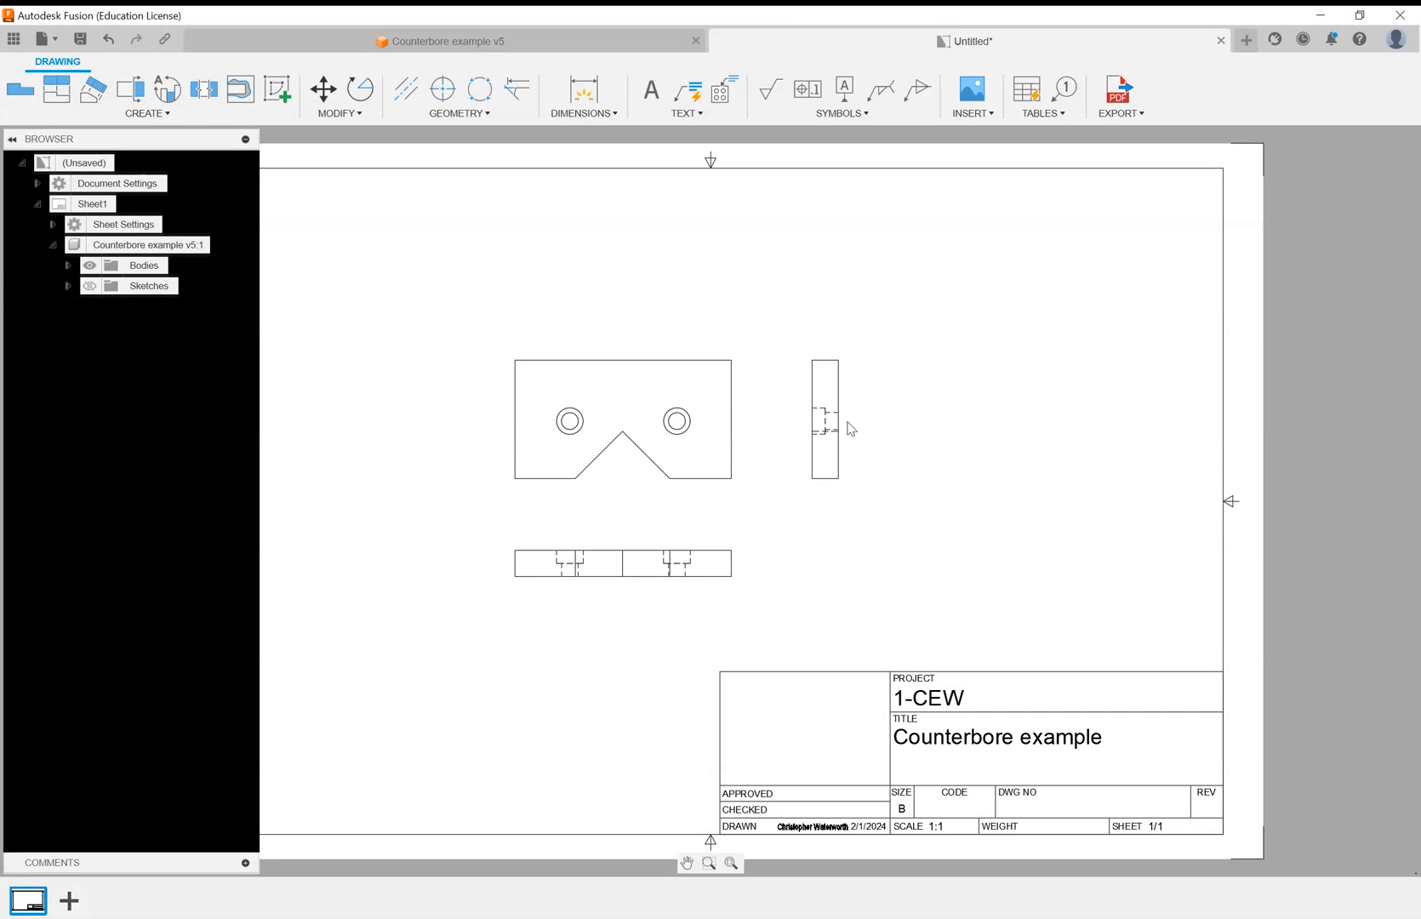
Move the side view further right and shift the front view slightly right and up.
left_click_drag(831, 431, 896, 438)
left_click(898, 438)
left_click(713, 444)
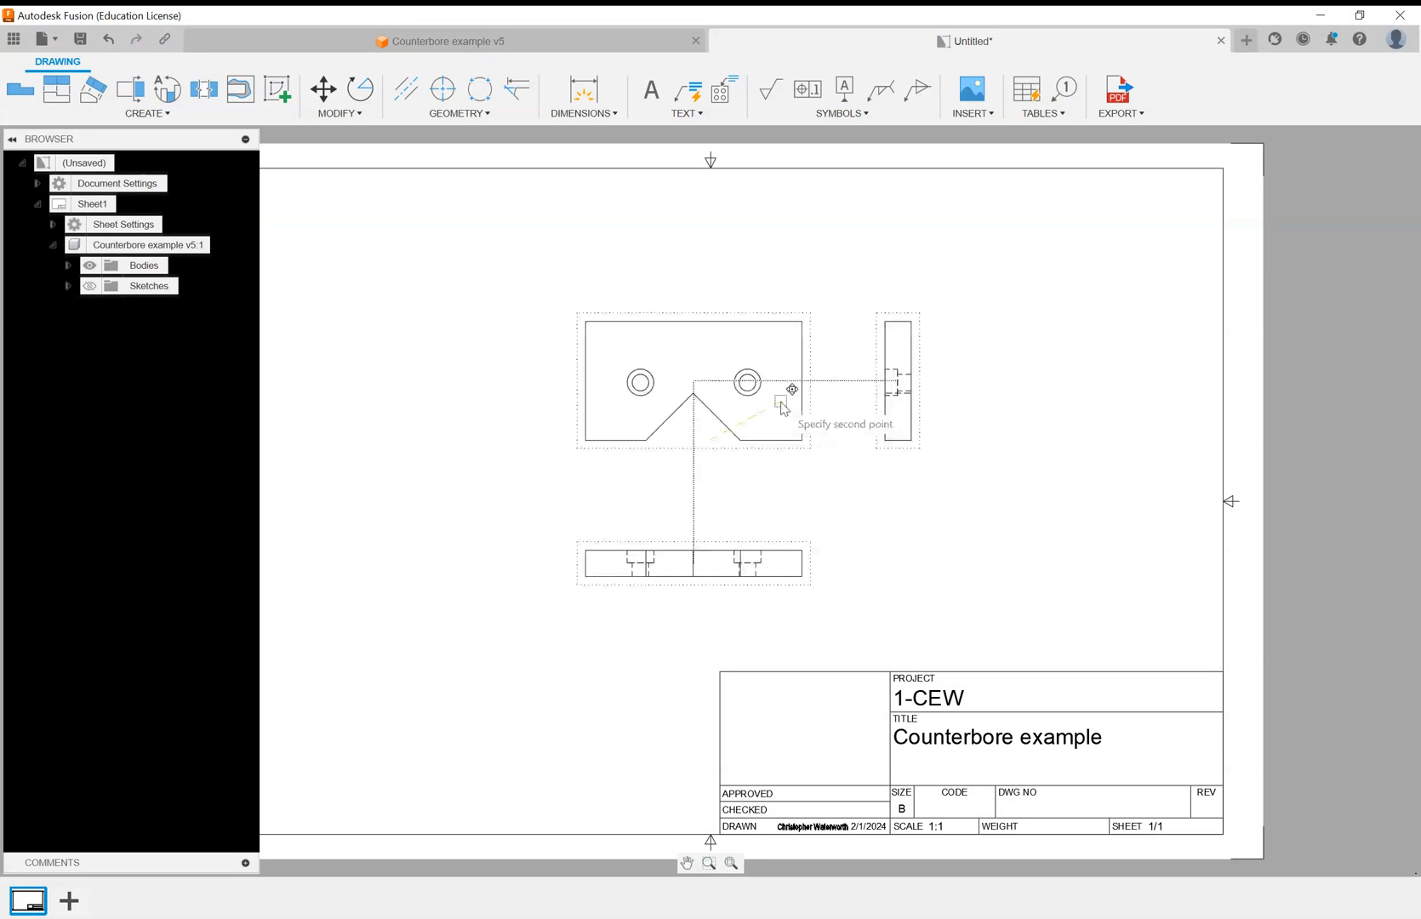
left_click(752, 419)
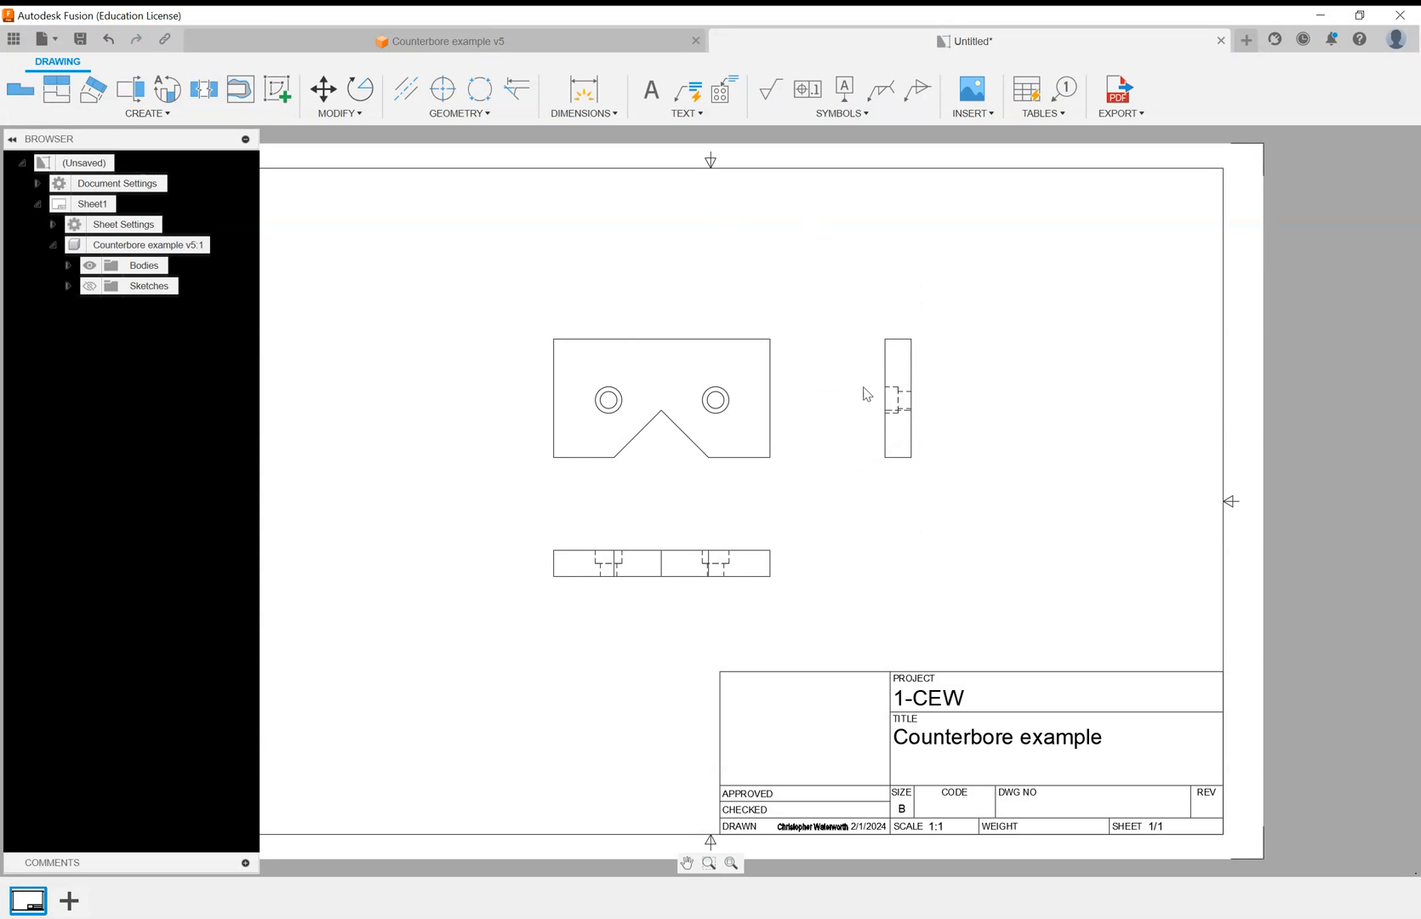
Move the side view onto the sheet's right border and the front view up over the upper border.
left_click(901, 384)
left_click(1213, 385)
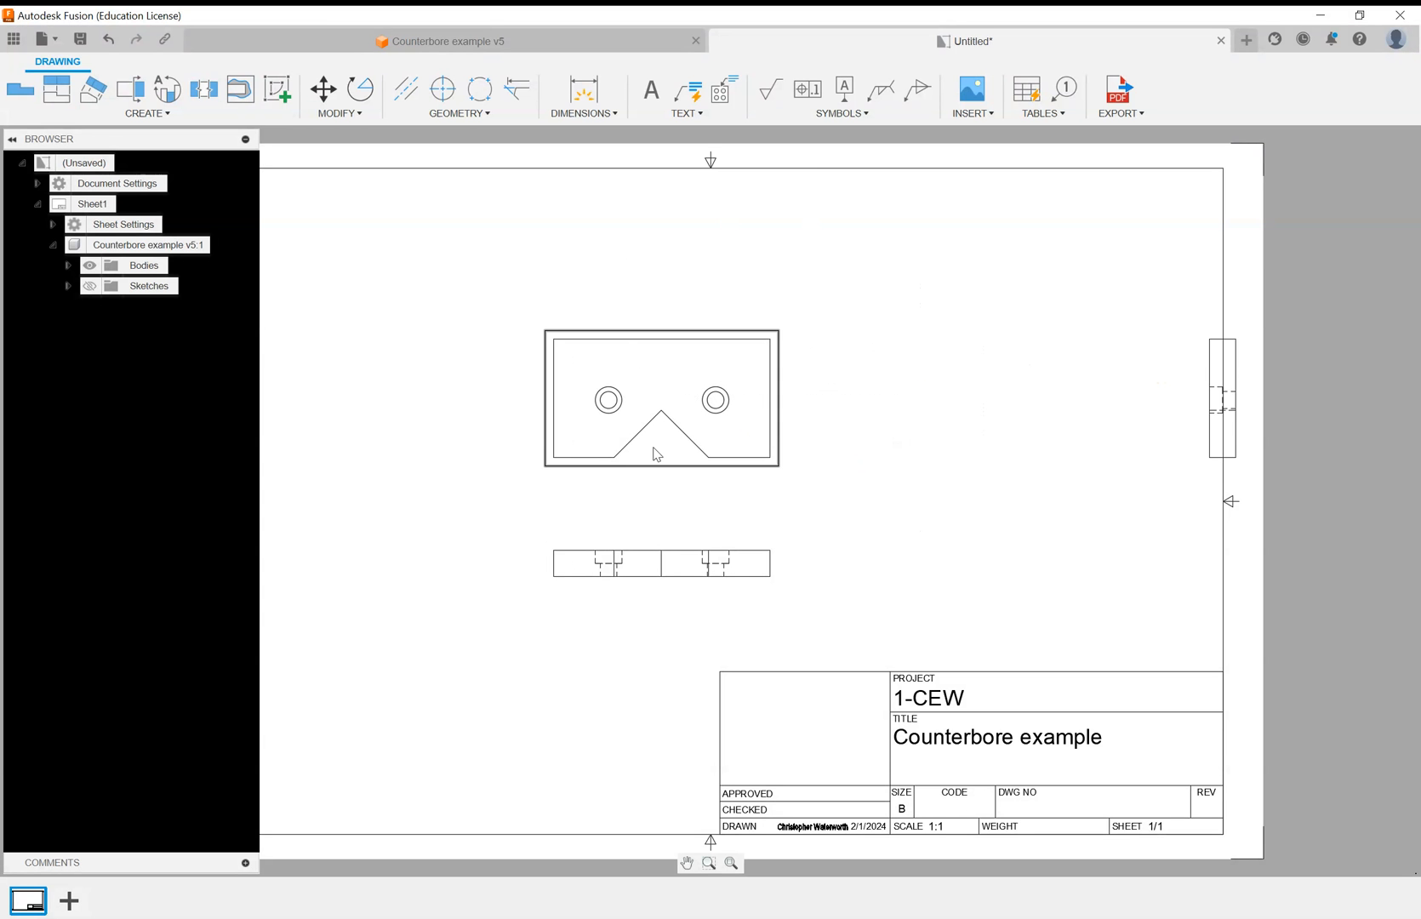
left_click(667, 417)
left_click(691, 238)
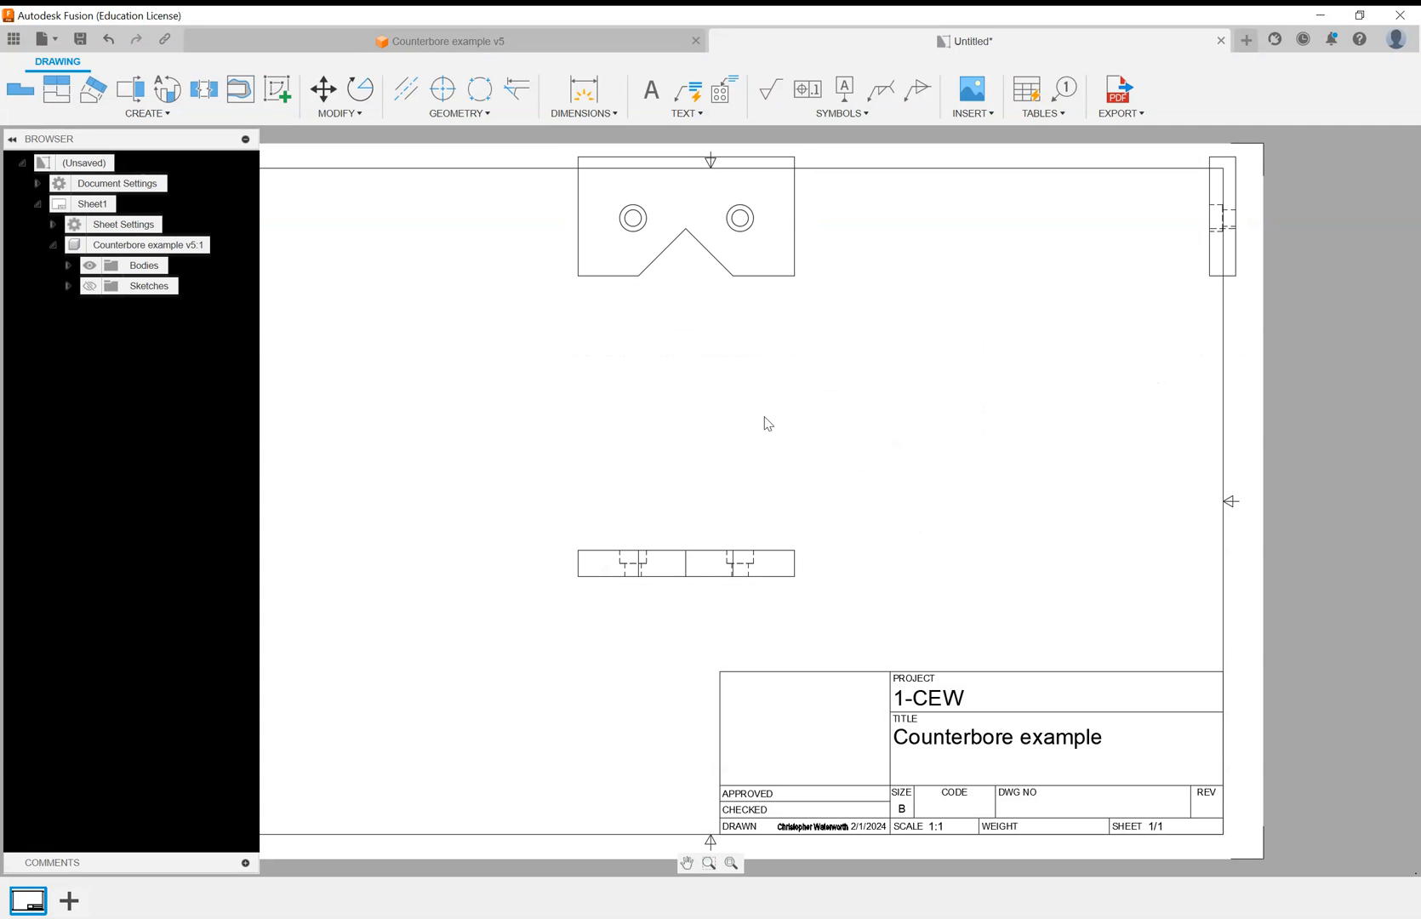
Bring the front and side views back inside the border and tighten the spacing between the front and bottom views.
left_click(685, 204)
left_click(648, 349)
left_click(1222, 378)
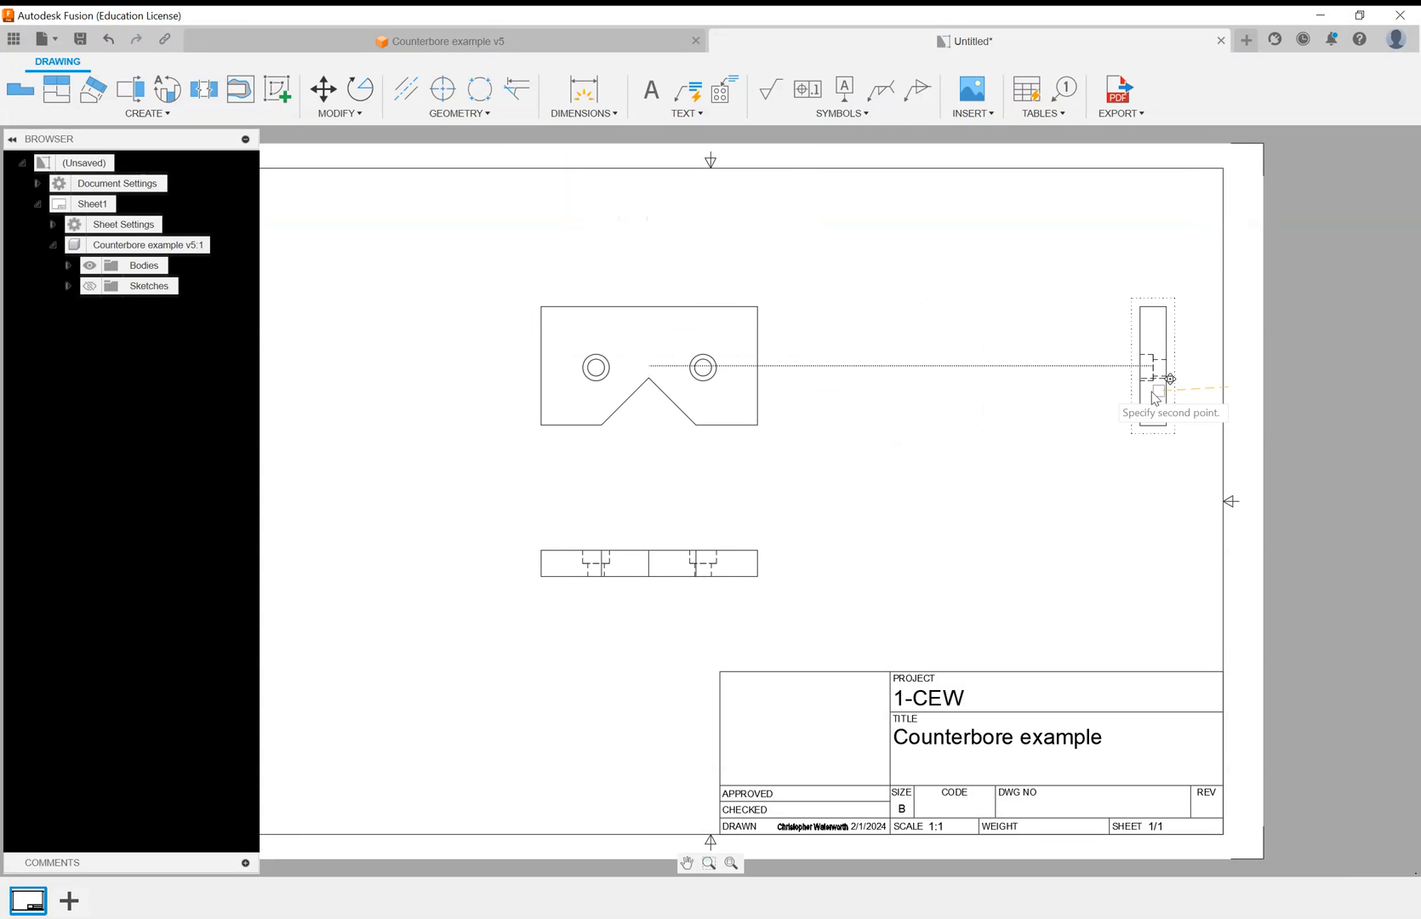
left_click(943, 378)
left_click(689, 546)
left_click(691, 524)
left_click(706, 431)
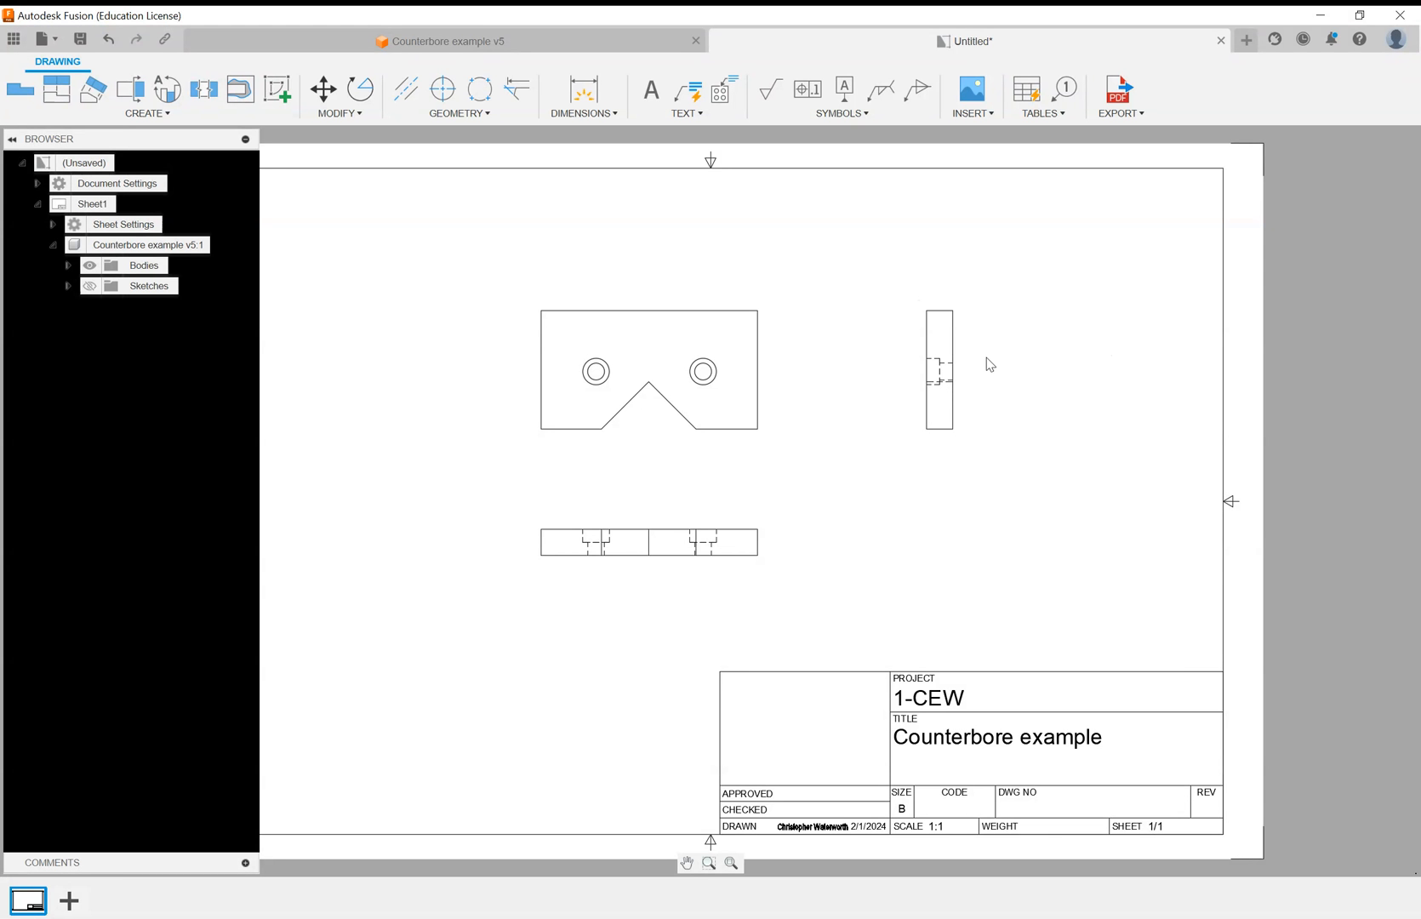
Try the visible-edges style in the side view's appearance settings and close them.
left_click(946, 370)
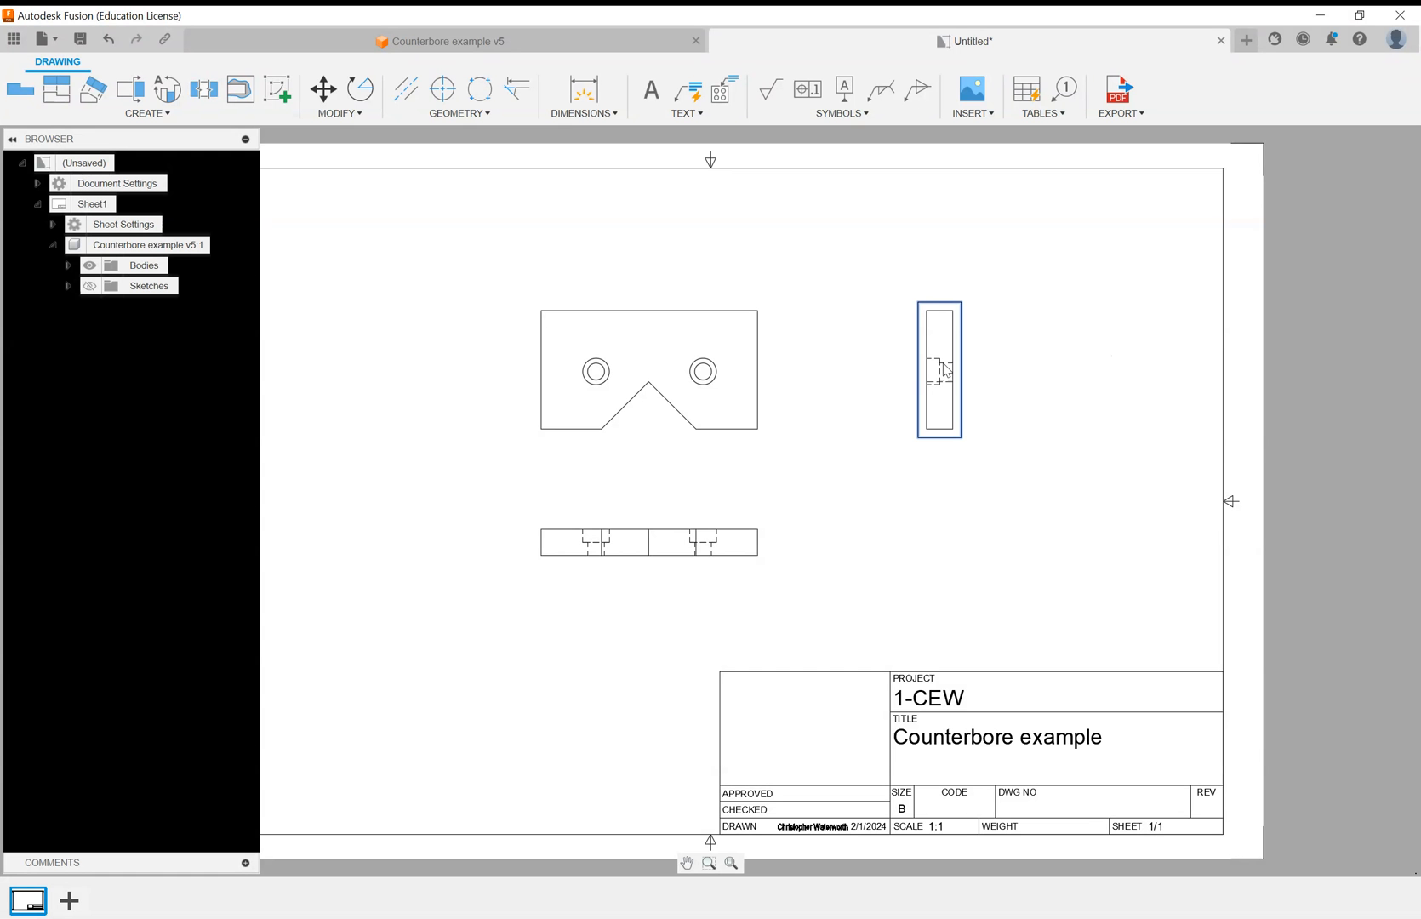
double_click(945, 369)
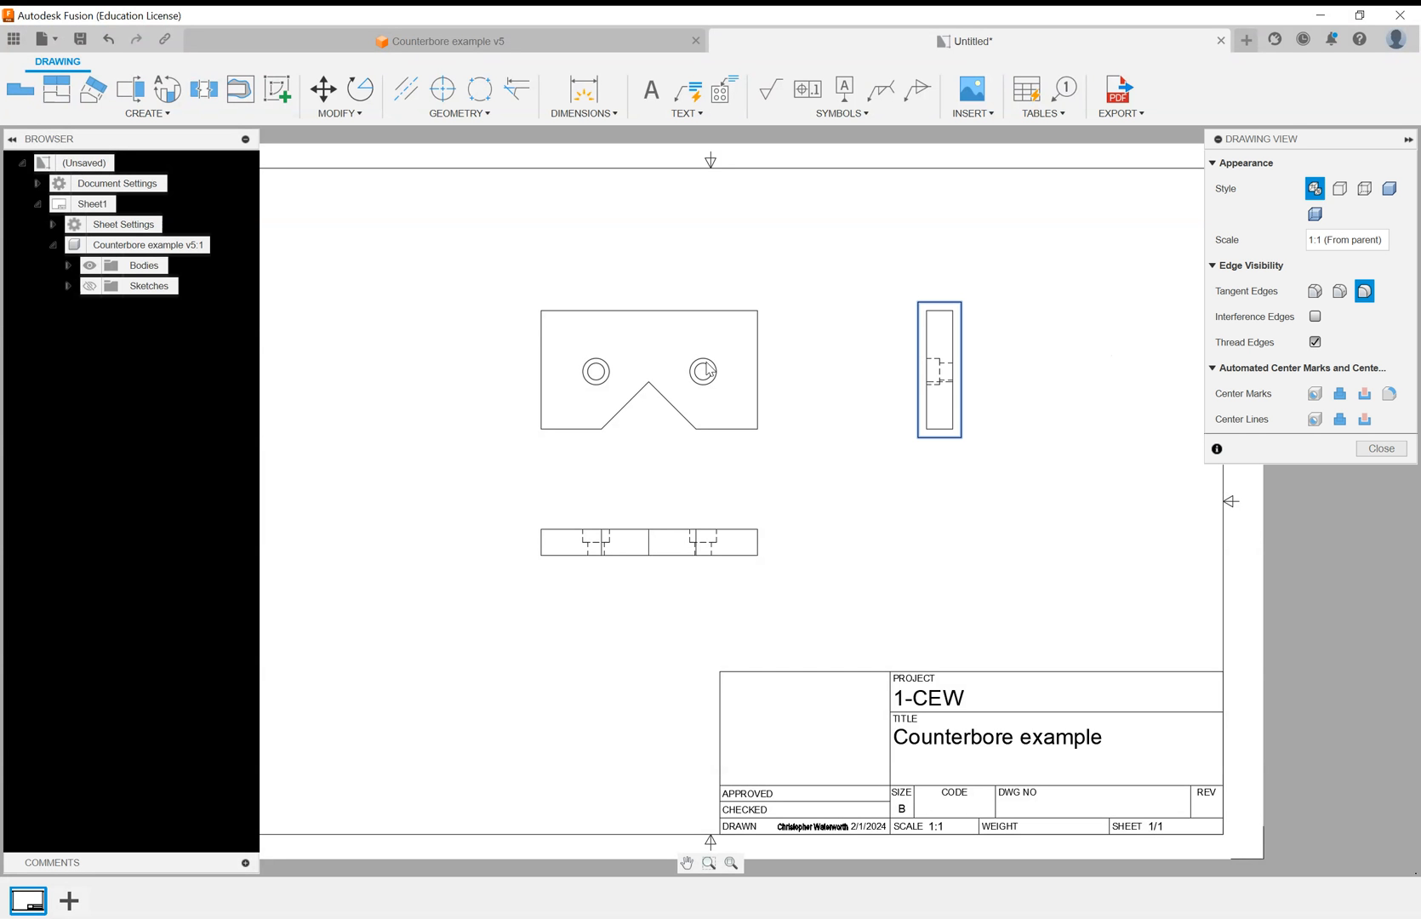
left_click(1340, 188)
left_click(1378, 446)
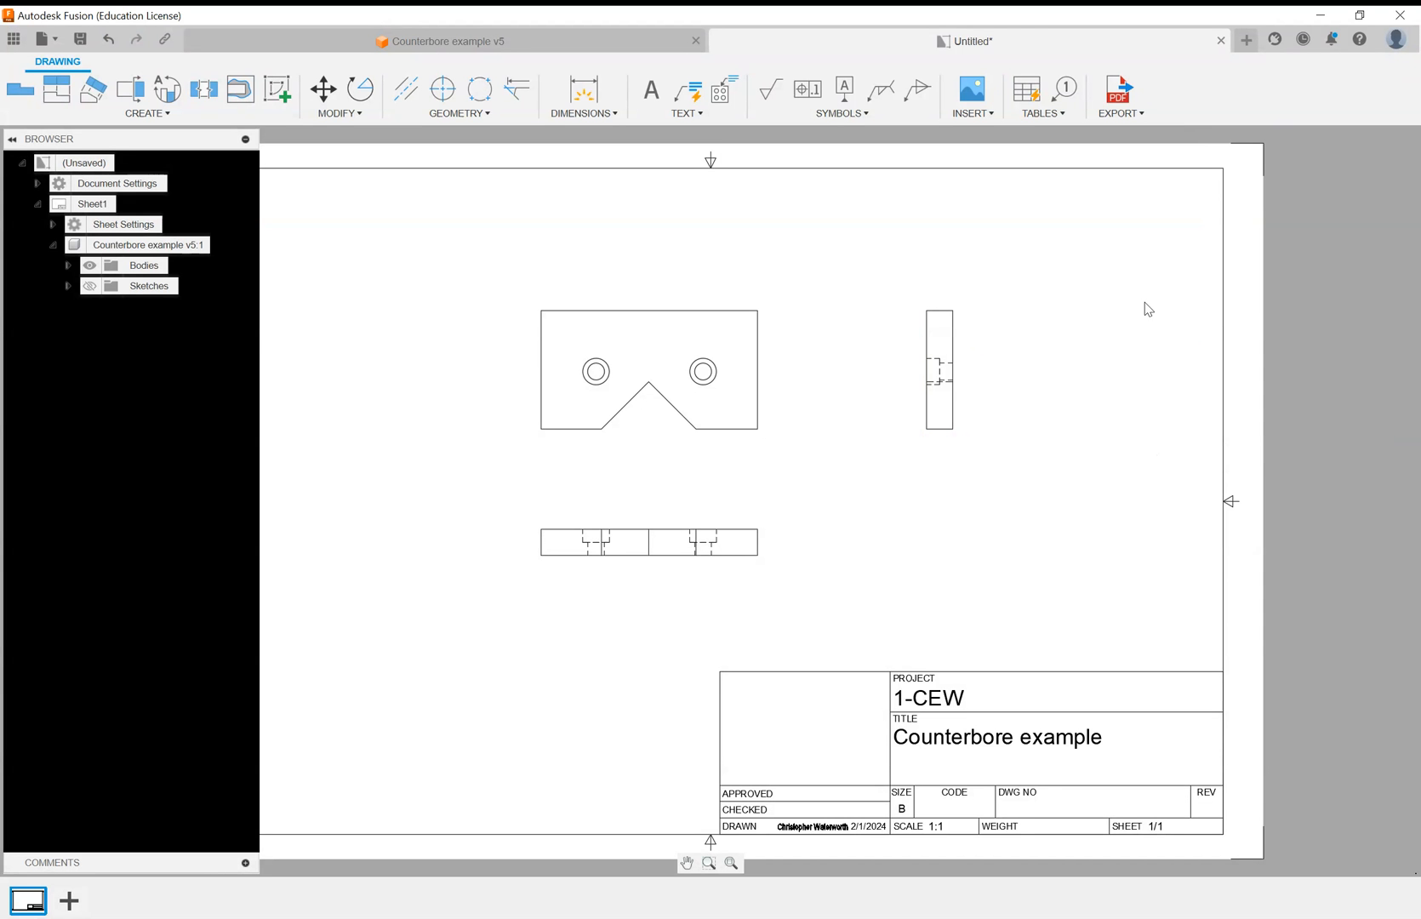